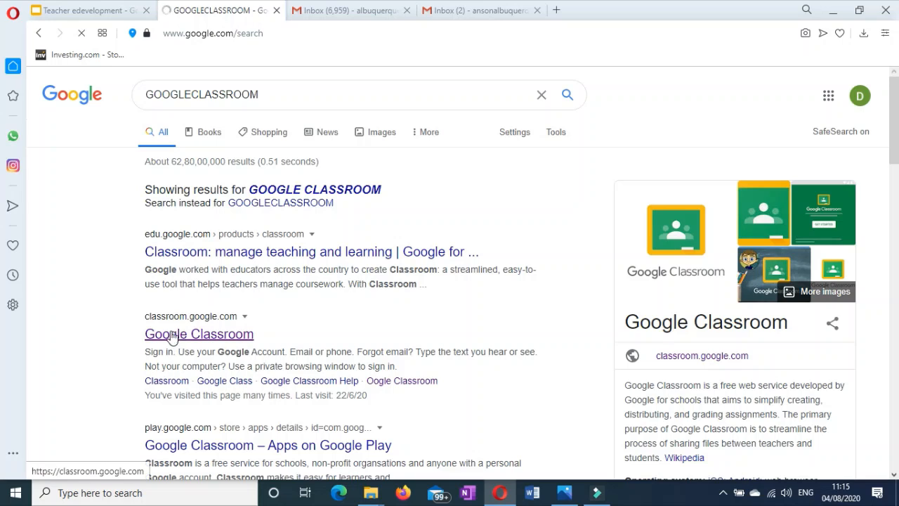
Open Google Classroom from the search results and browse the class cards.
{"action": "left_click", "coordinate": [173, 336]}
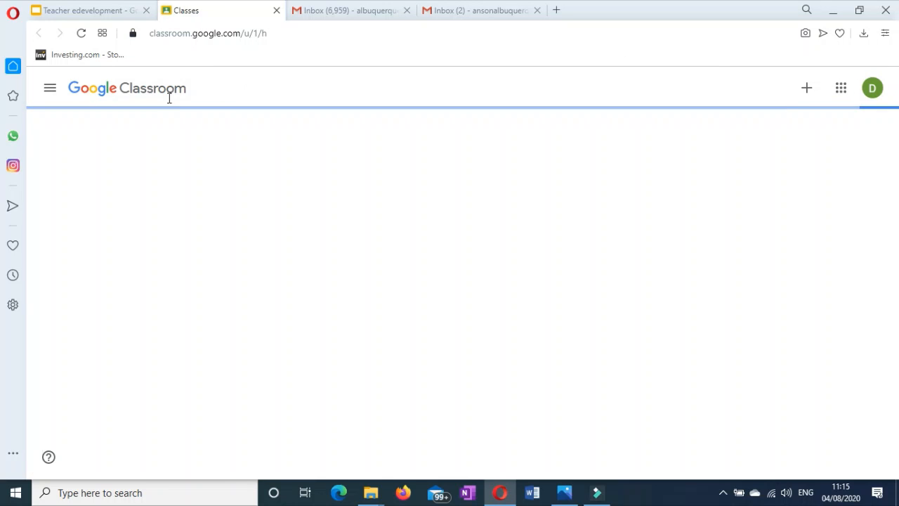
{"action": "scroll", "coordinate": [256, 214], "scroll_direction": "down", "scroll_amount": 3}
{"action": "scroll", "coordinate": [257, 219], "scroll_direction": "down", "scroll_amount": 1}
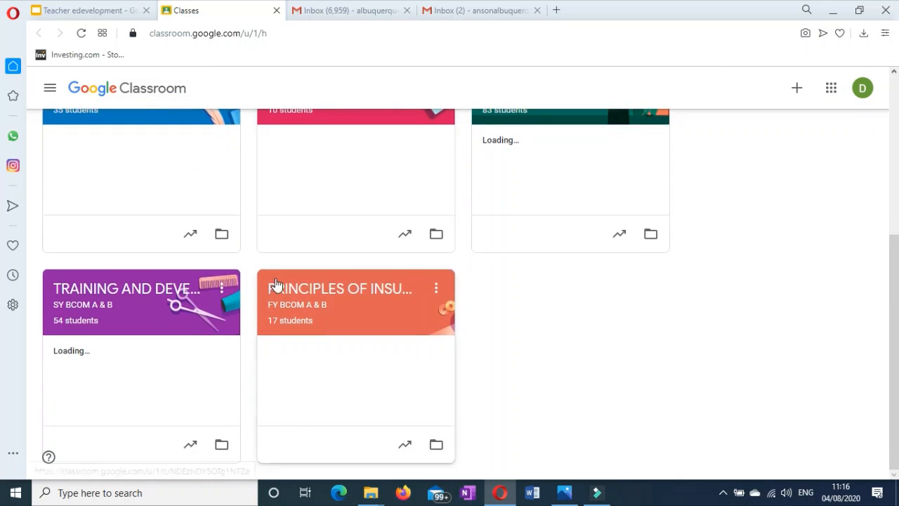
{"action": "scroll", "coordinate": [275, 302], "scroll_direction": "up", "scroll_amount": 4}
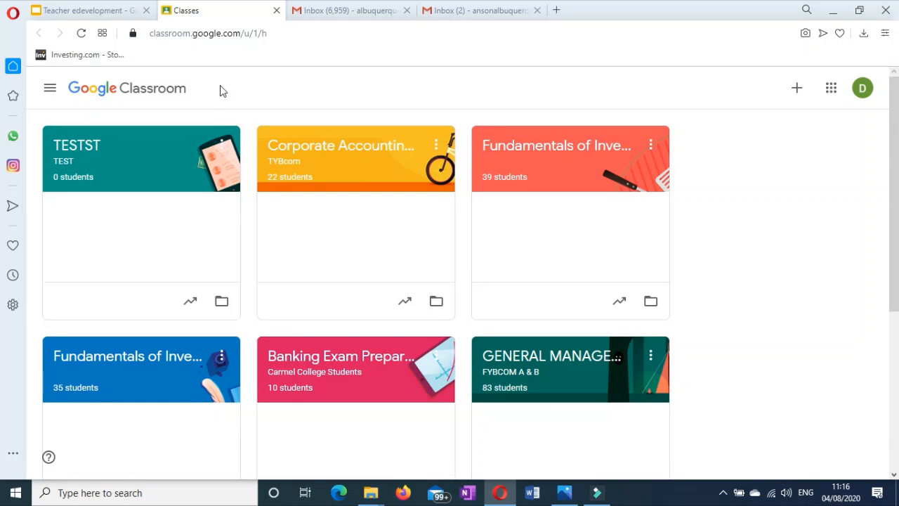
Go to the Google homepage by entering GOOGLE in the address bar.
{"action": "left_click", "coordinate": [177, 34]}
{"action": "type", "text": "G"}
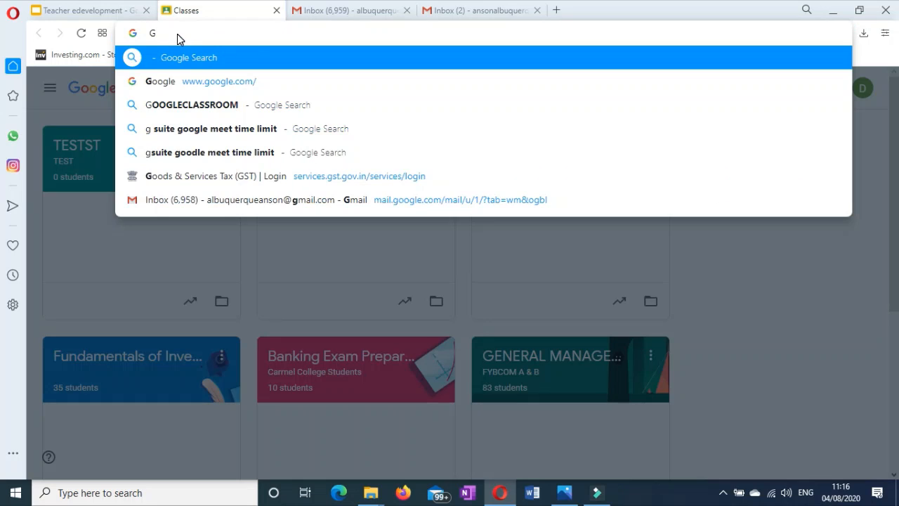
{"action": "type", "text": "OOGLE"}
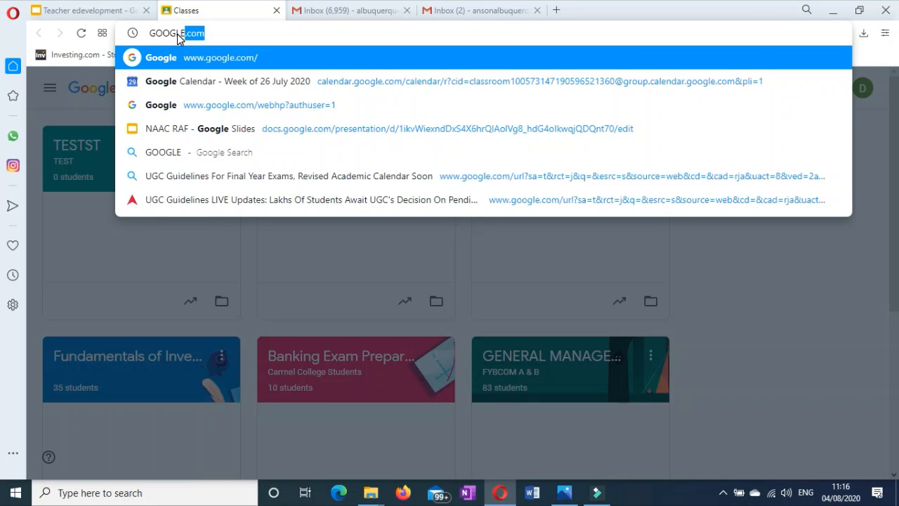
{"action": "key", "text": "Return"}
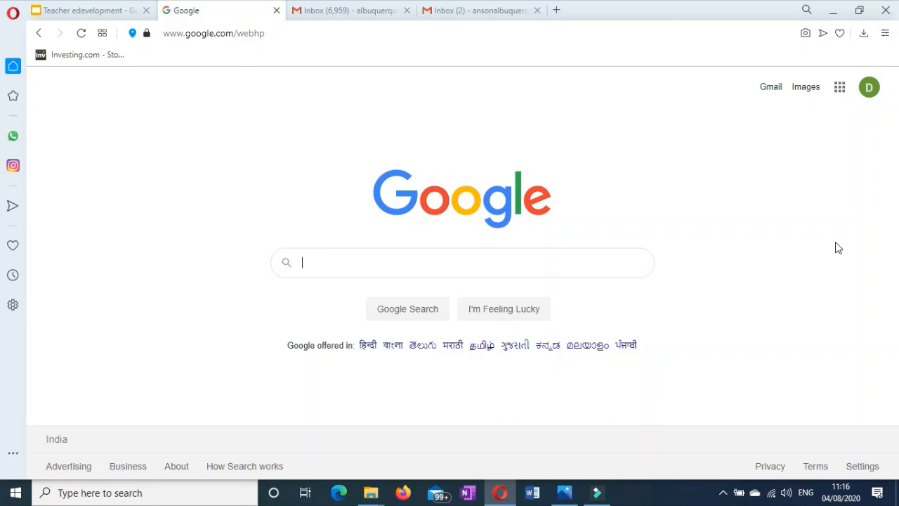
Open Gmail and launch Classroom from its Google apps grid.
{"action": "left_click", "coordinate": [771, 89]}
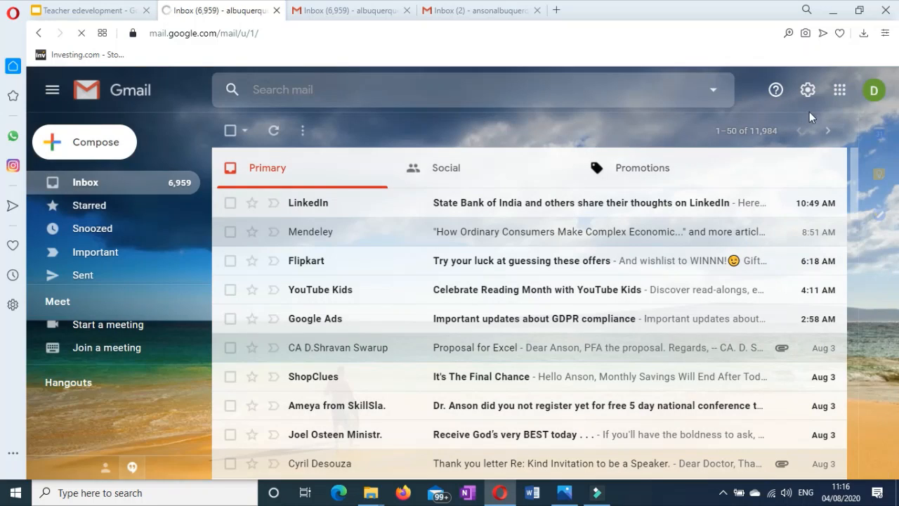
{"action": "left_click", "coordinate": [840, 89]}
{"action": "scroll", "coordinate": [843, 231], "scroll_direction": "down", "scroll_amount": 5}
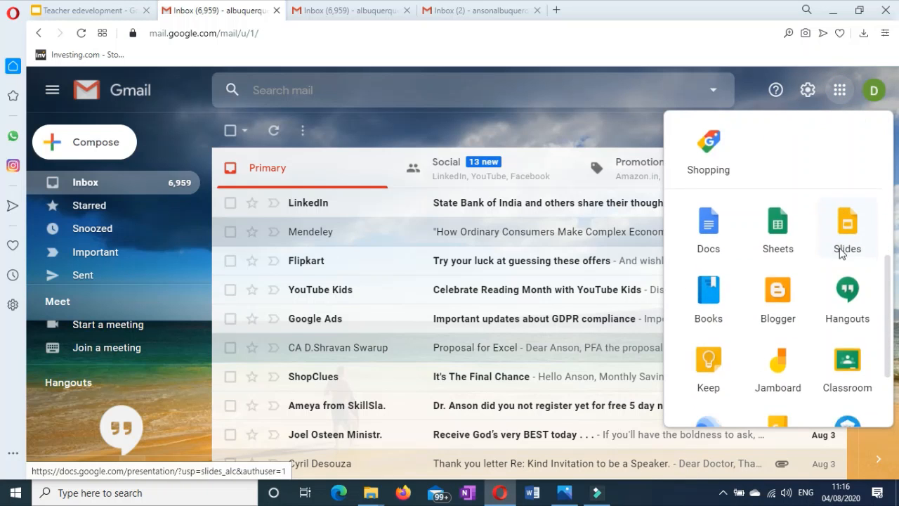
{"action": "scroll", "coordinate": [842, 281], "scroll_direction": "down", "scroll_amount": 1}
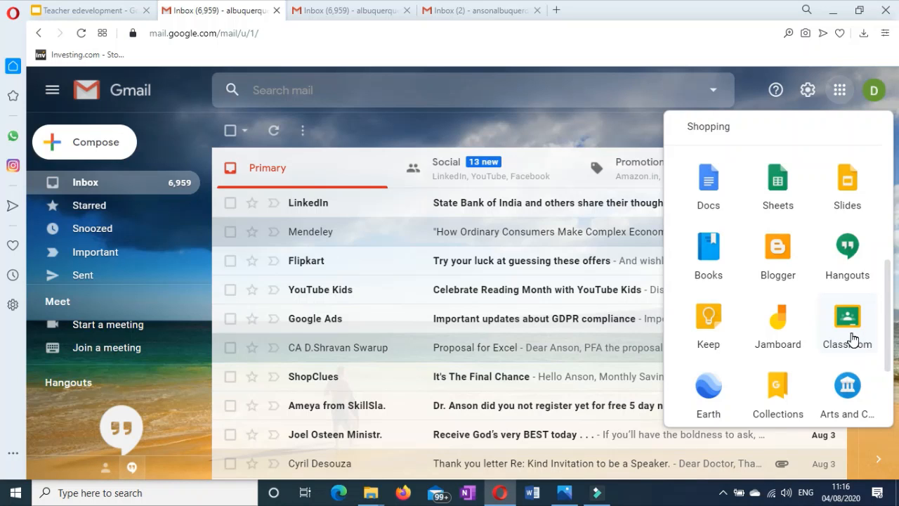
{"action": "left_click", "coordinate": [847, 320]}
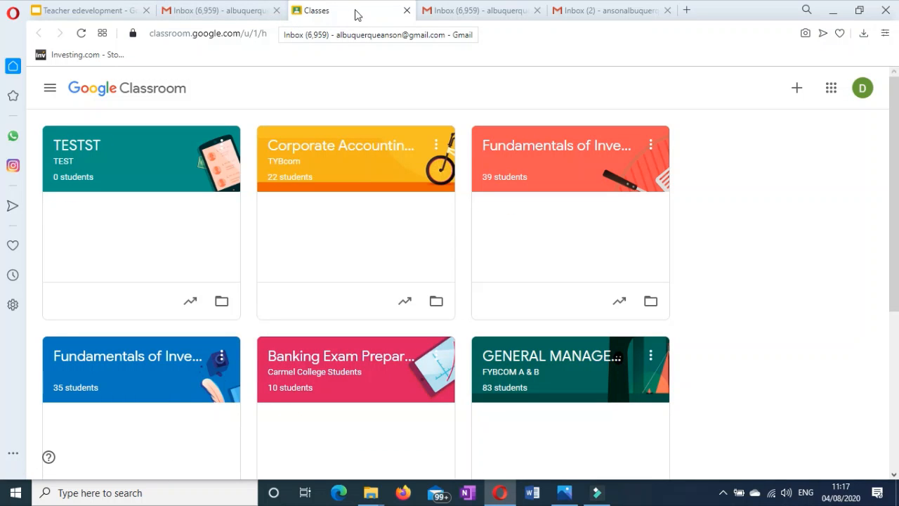
Close the extra Classroom tab and switch to the college G Suite account's inbox.
{"action": "left_click", "coordinate": [406, 11]}
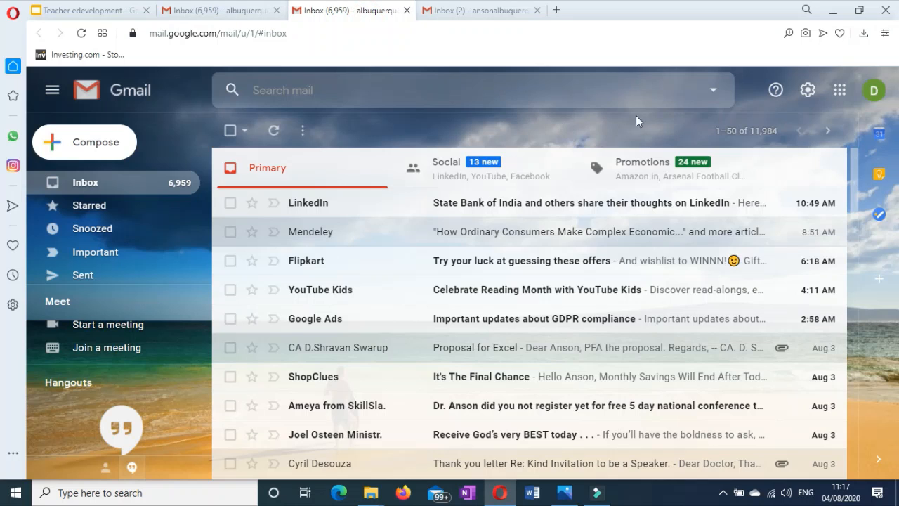
{"action": "left_click", "coordinate": [742, 135]}
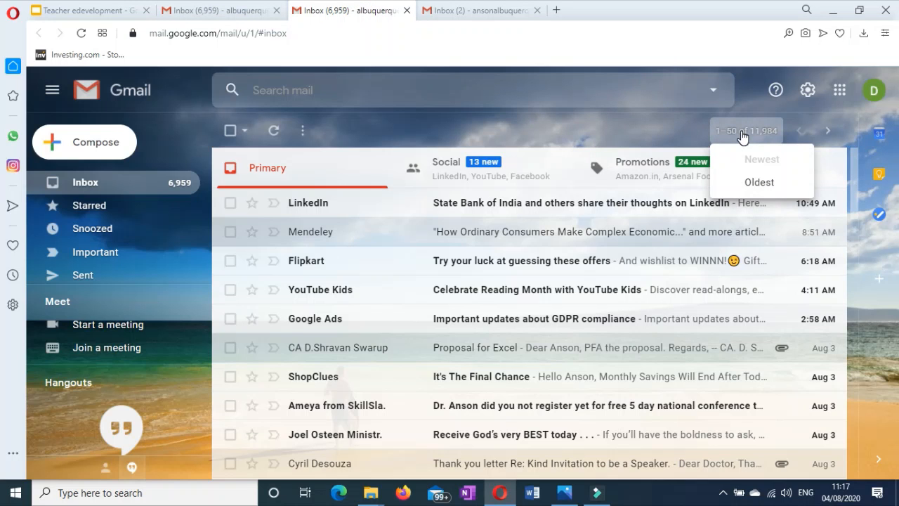
{"action": "left_click", "coordinate": [492, 12]}
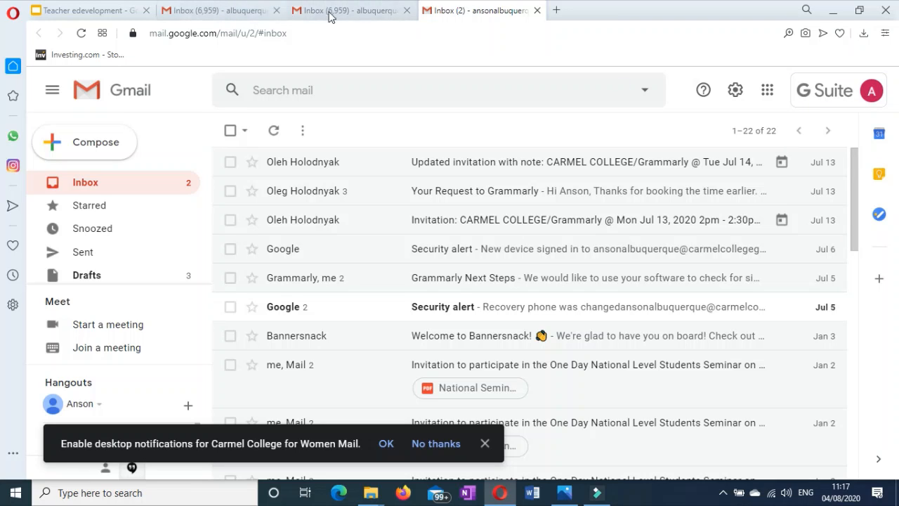
Launch Classroom from the G Suite account's Google apps grid.
{"action": "left_click", "coordinate": [771, 94]}
{"action": "scroll", "coordinate": [826, 297], "scroll_direction": "down", "scroll_amount": 1}
{"action": "left_click", "coordinate": [670, 35]}
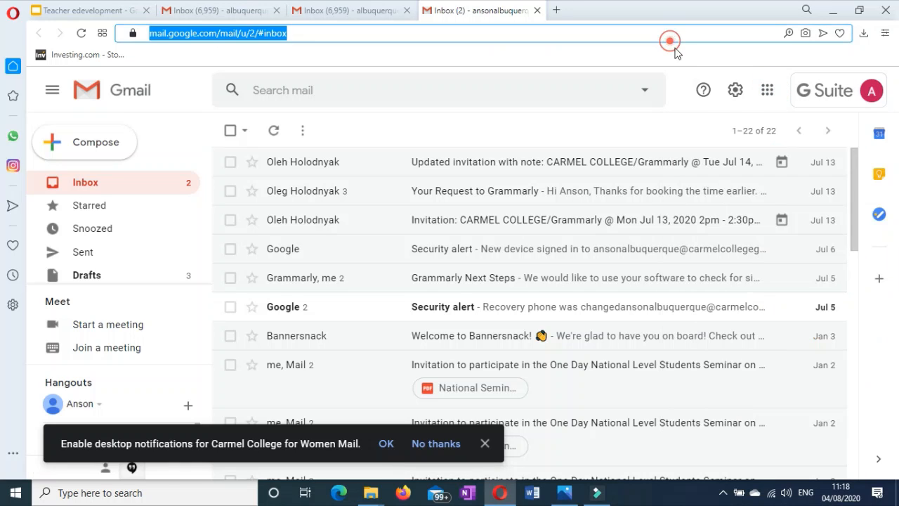
{"action": "left_click", "coordinate": [670, 116]}
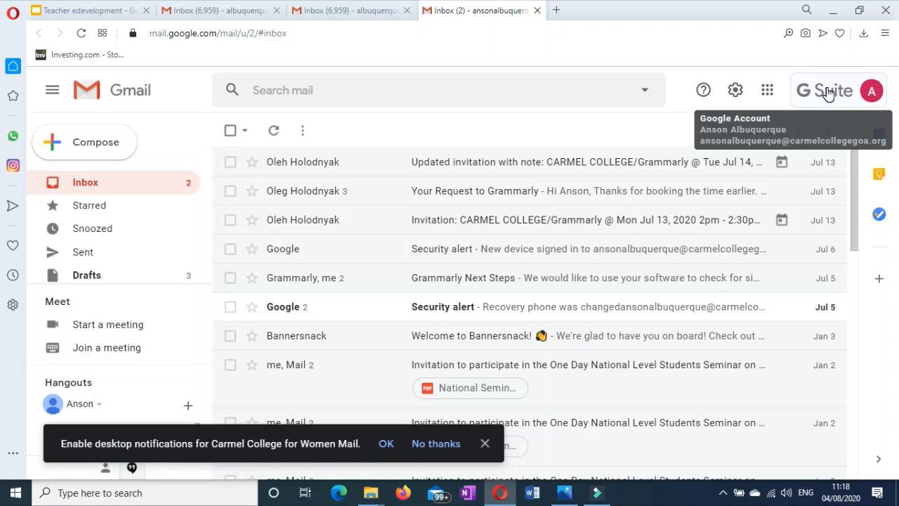
{"action": "left_click", "coordinate": [767, 91]}
{"action": "scroll", "coordinate": [824, 281], "scroll_direction": "down", "scroll_amount": 6}
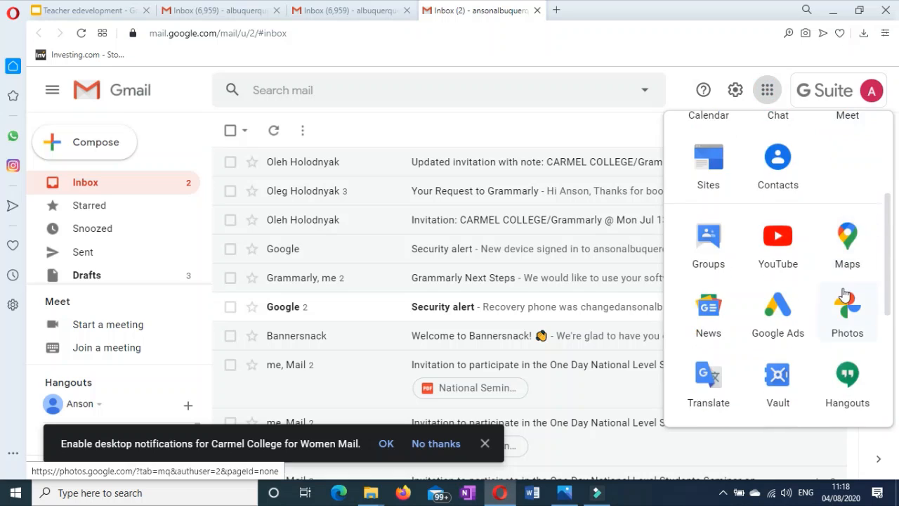
{"action": "scroll", "coordinate": [850, 297], "scroll_direction": "down", "scroll_amount": 2}
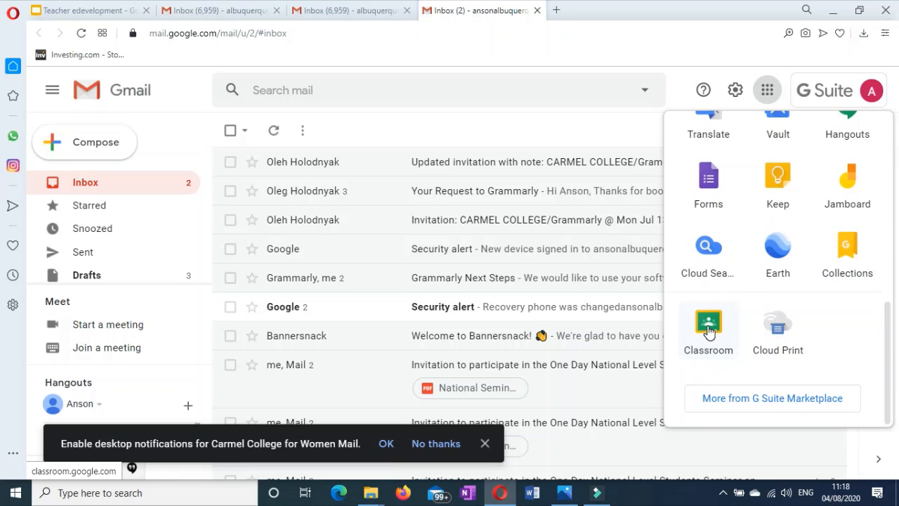
{"action": "left_click", "coordinate": [712, 332]}
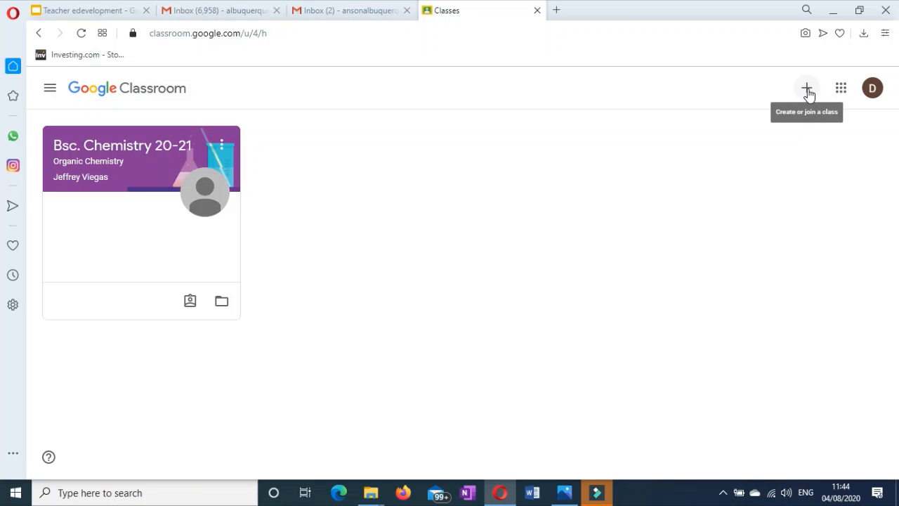
Start a new class named 'Auditing (DSE 6)' with section Commerce.
{"action": "left_click", "coordinate": [808, 92]}
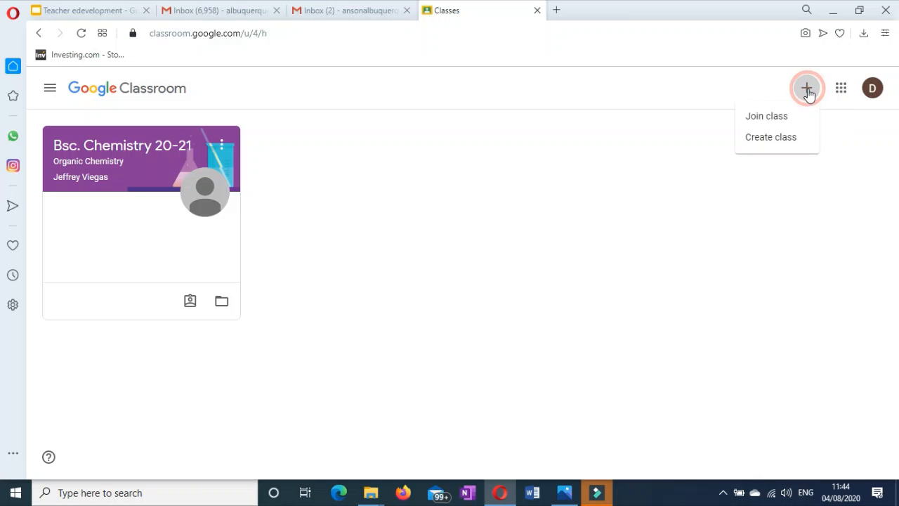
{"action": "left_click", "coordinate": [769, 138]}
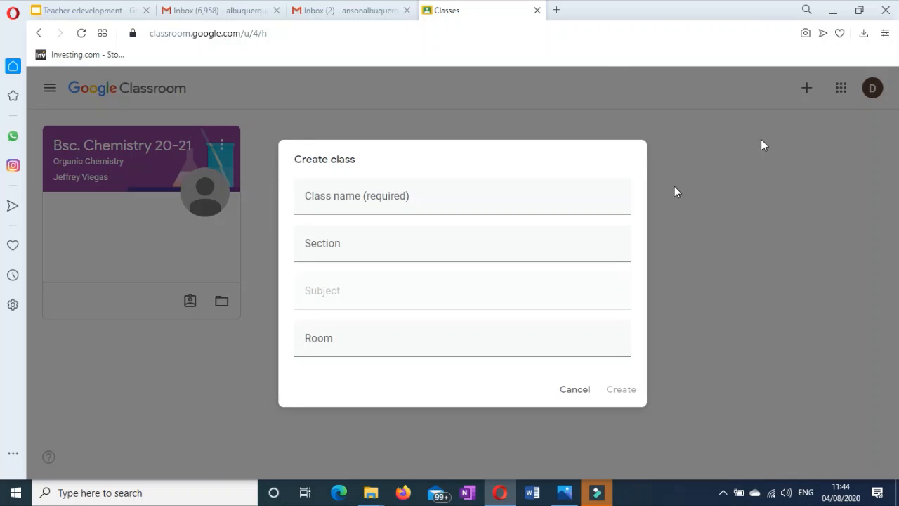
{"action": "left_click", "coordinate": [386, 201]}
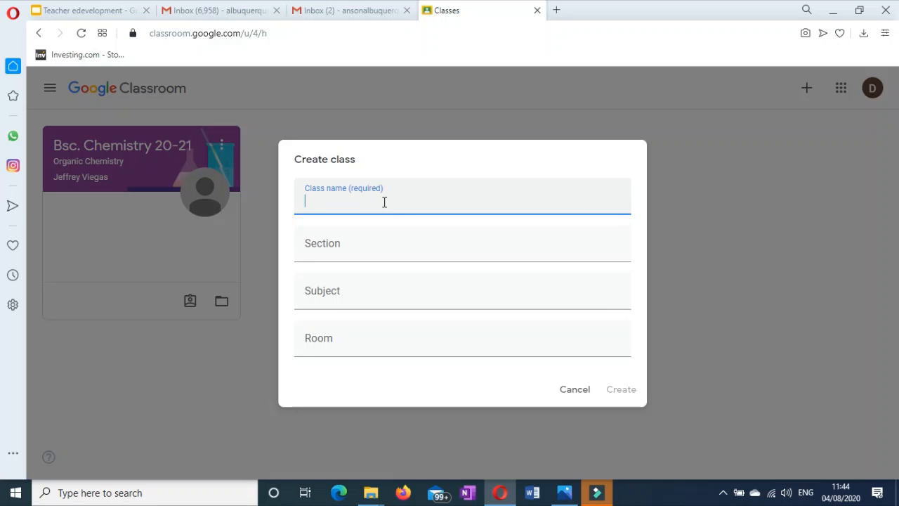
{"action": "type", "text": "Auditing "}
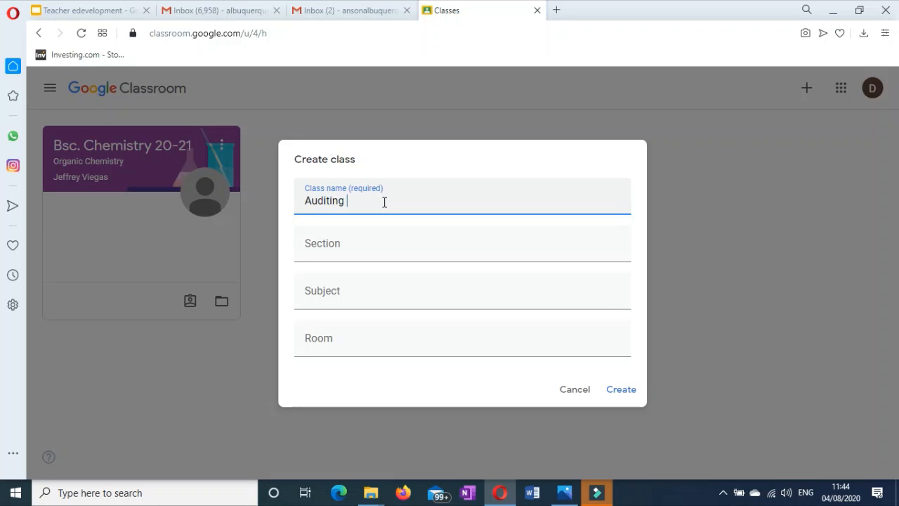
{"action": "type", "text": "(DSE 6)"}
{"action": "key", "text": "Tab"}
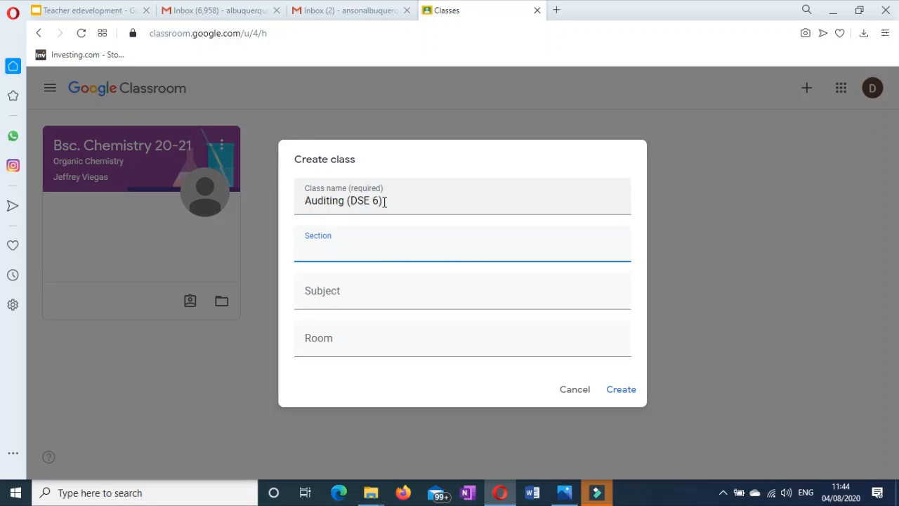
{"action": "type", "text": "c"}
{"action": "key", "text": "BackSpace"}
{"action": "type", "text": "Commerce"}
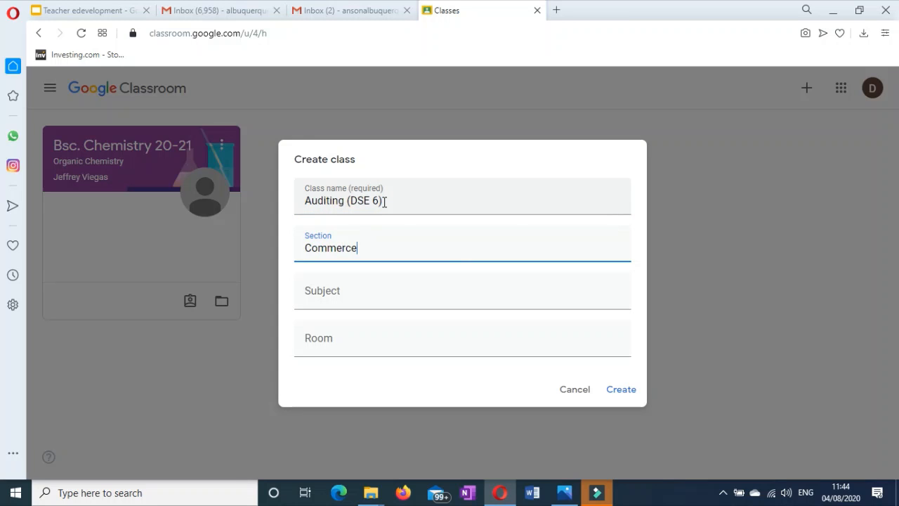
{"action": "key", "text": "Tab"}
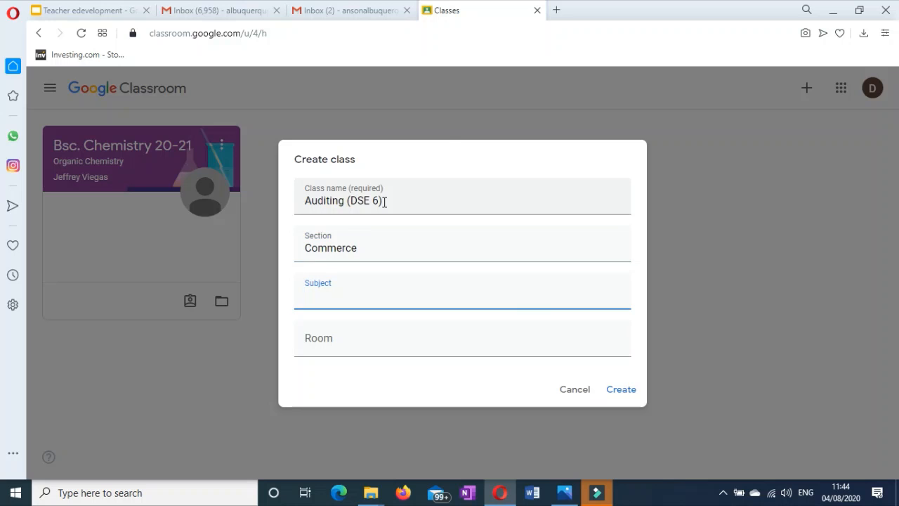
Set subject 'Auditing (DSE 6)' and room UG CR 07, create the class and open it.
{"action": "left_click_drag", "start_coordinate": [391, 201], "coordinate": [300, 204]}
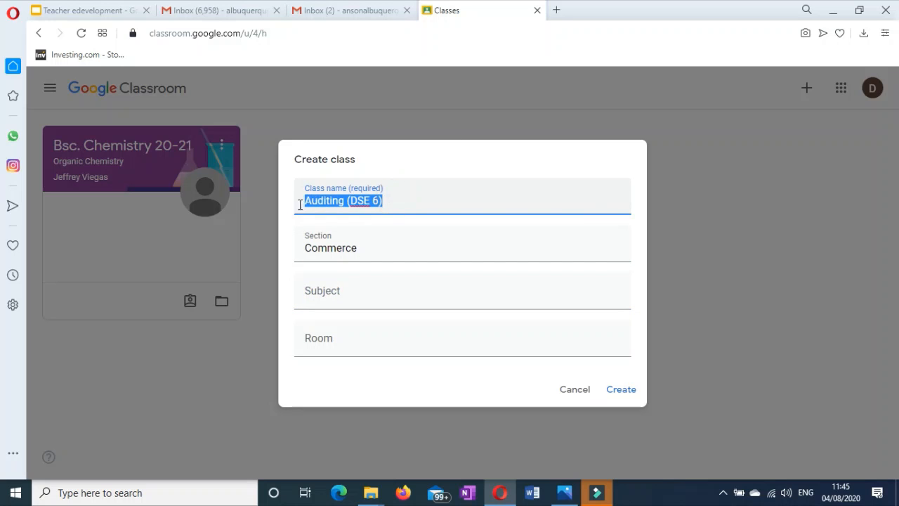
{"action": "key", "text": "ctrl+c"}
{"action": "left_click", "coordinate": [331, 300]}
{"action": "key", "text": "ctrl+v"}
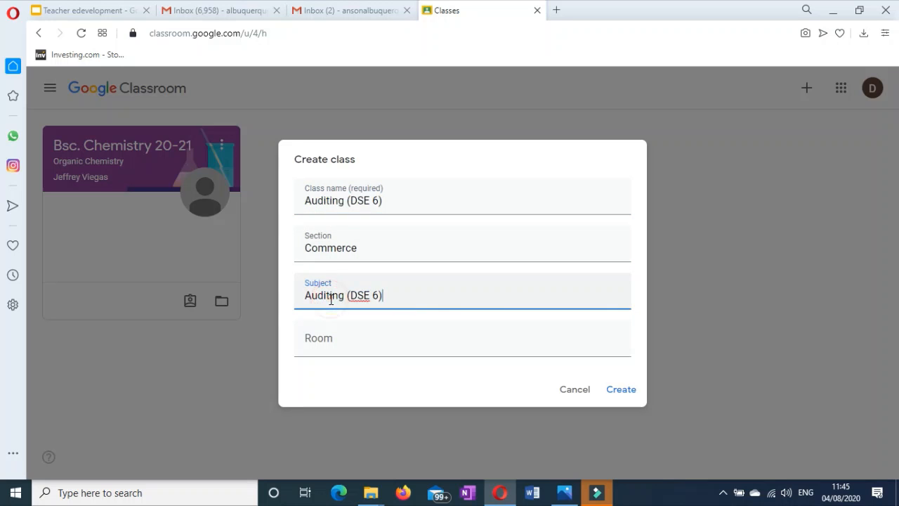
{"action": "left_click", "coordinate": [345, 340]}
{"action": "type", "text": "ug"}
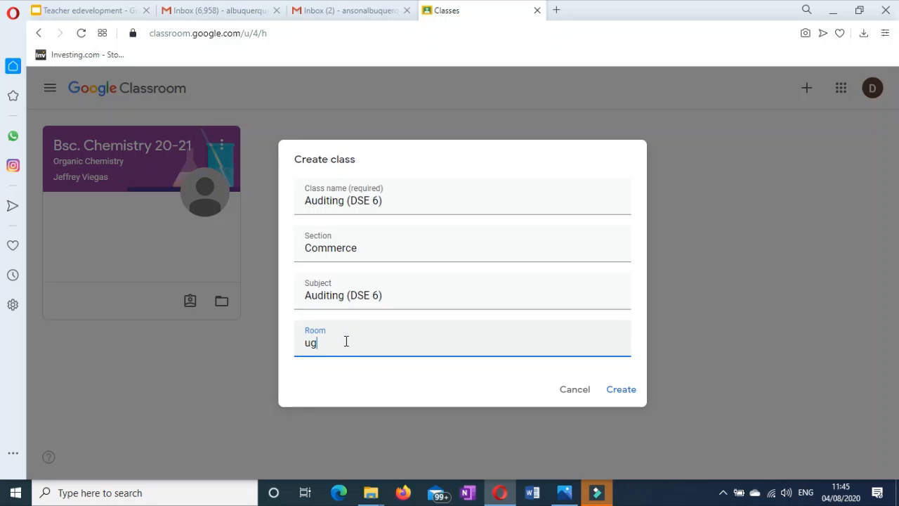
{"action": "key", "text": "BackSpace"}
{"action": "key", "text": "BackSpace"}
{"action": "type", "text": "UG CR 07"}
{"action": "left_click", "coordinate": [621, 390]}
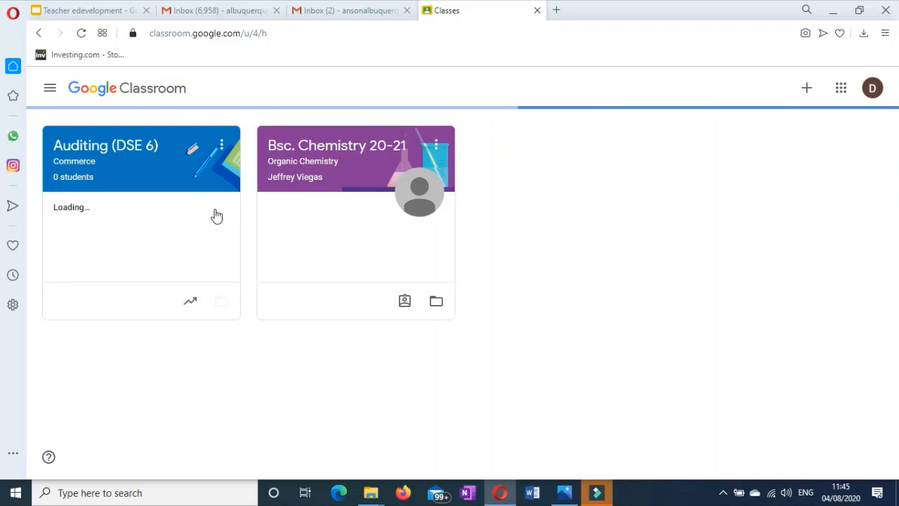
{"action": "left_click", "coordinate": [80, 156]}
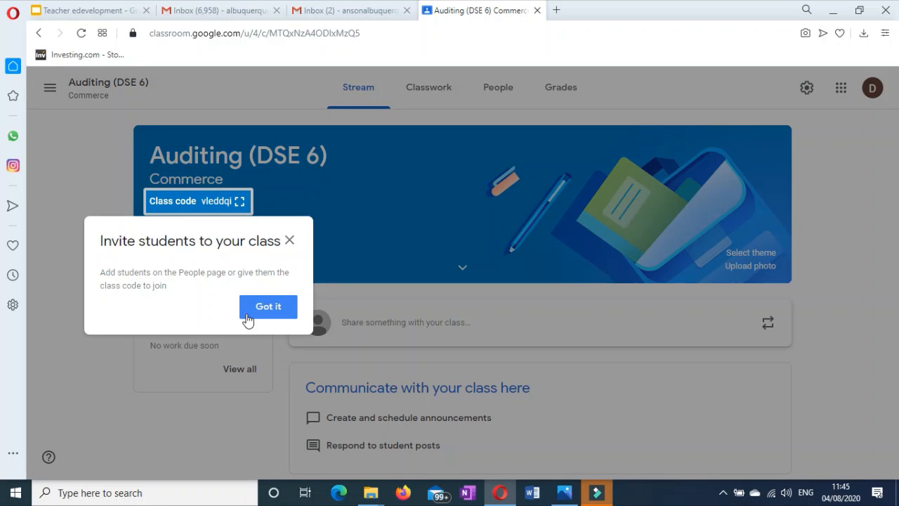
{"action": "left_click", "coordinate": [266, 307]}
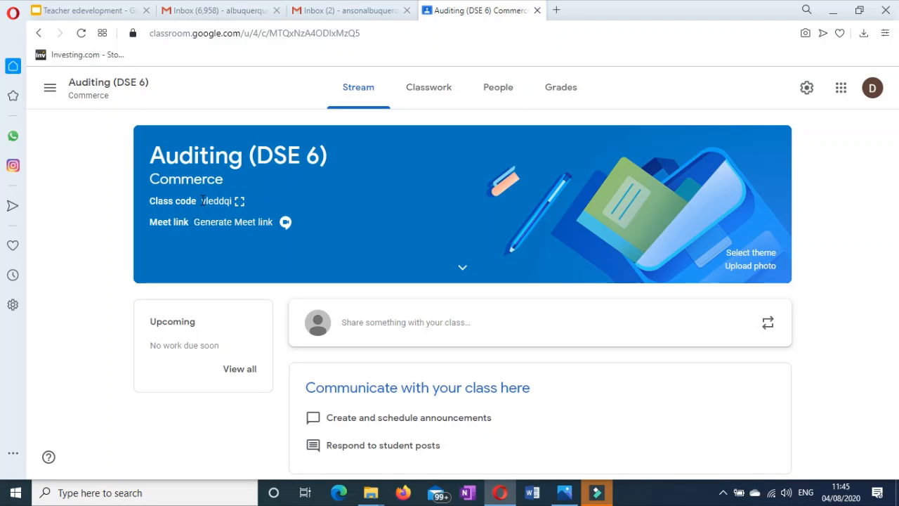
{"action": "left_click_drag", "start_coordinate": [203, 200], "coordinate": [236, 206]}
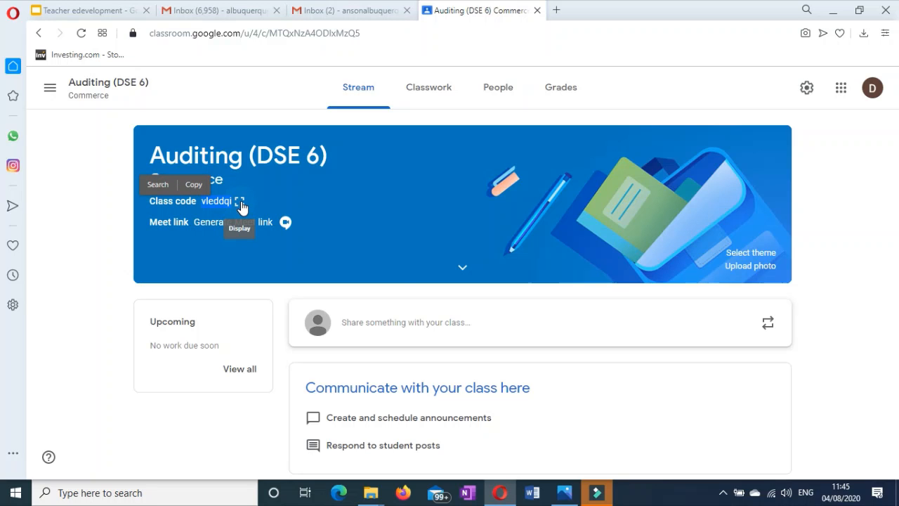
{"action": "left_click", "coordinate": [240, 202]}
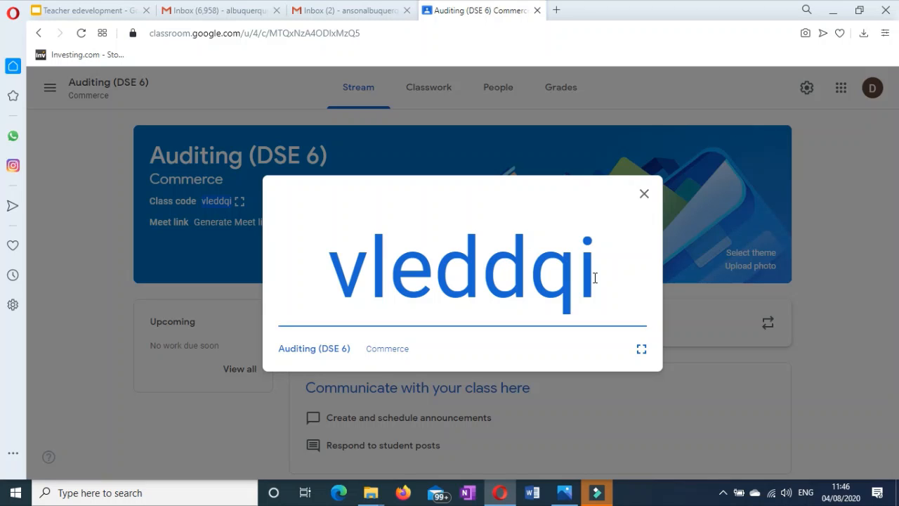
{"action": "left_click_drag", "start_coordinate": [595, 276], "coordinate": [345, 263]}
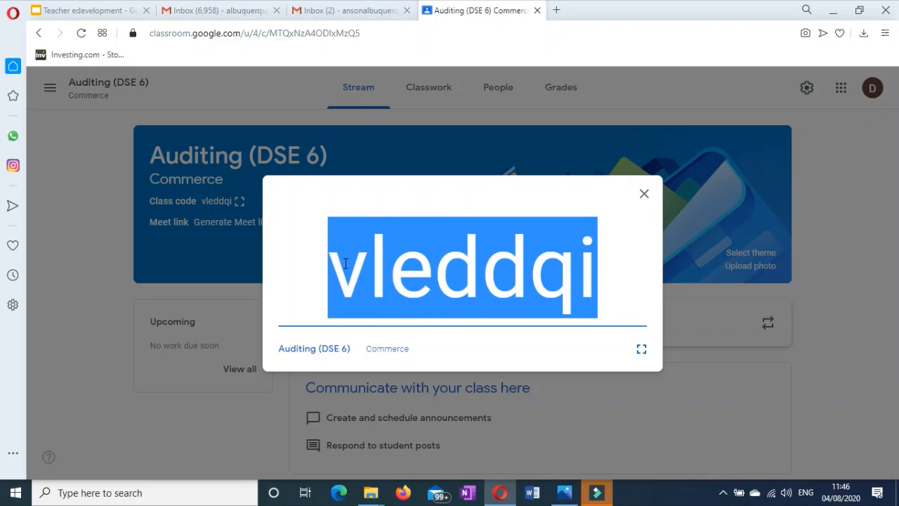
{"action": "left_click", "coordinate": [644, 193]}
Return to the Classes page listing all classes.
{"action": "left_click", "coordinate": [50, 87]}
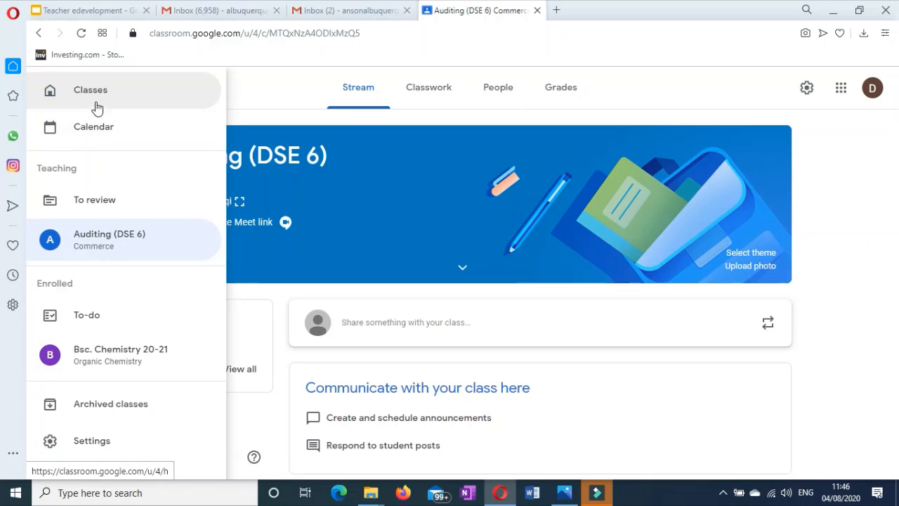
{"action": "left_click", "coordinate": [97, 102]}
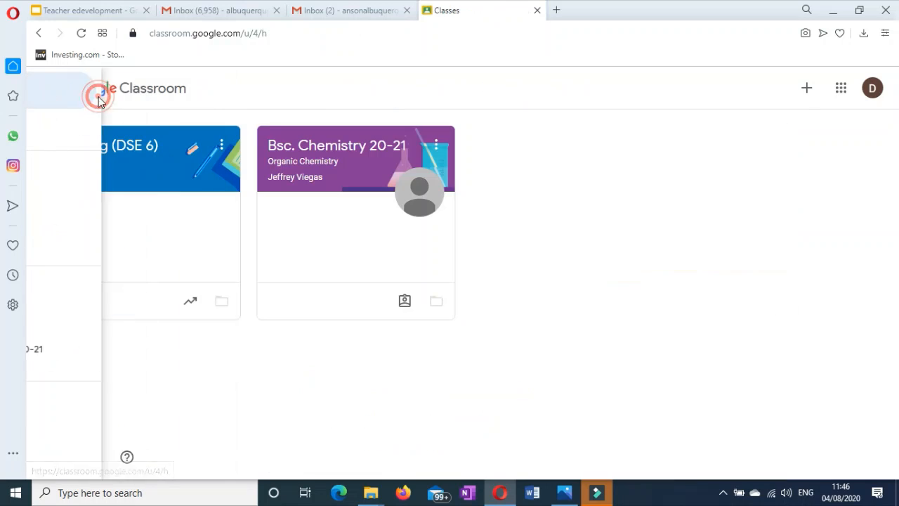
{"action": "left_click", "coordinate": [807, 90]}
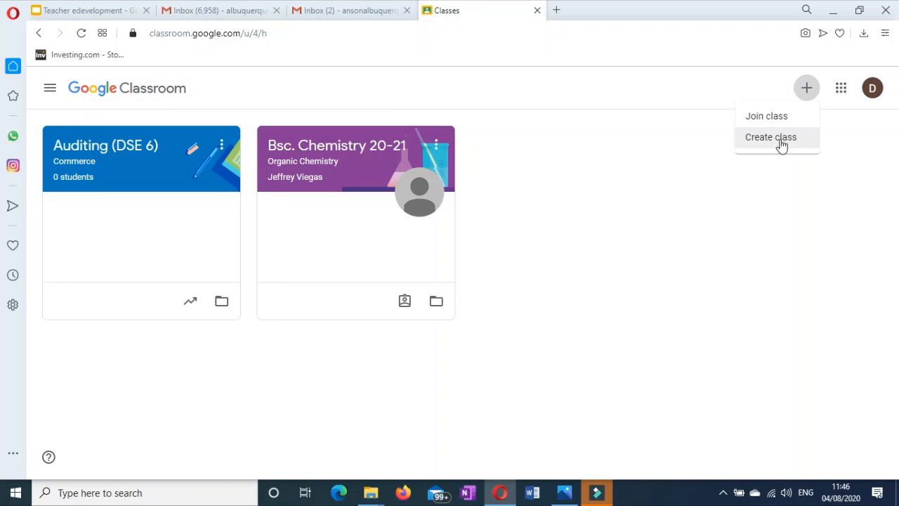
{"action": "left_click", "coordinate": [773, 119]}
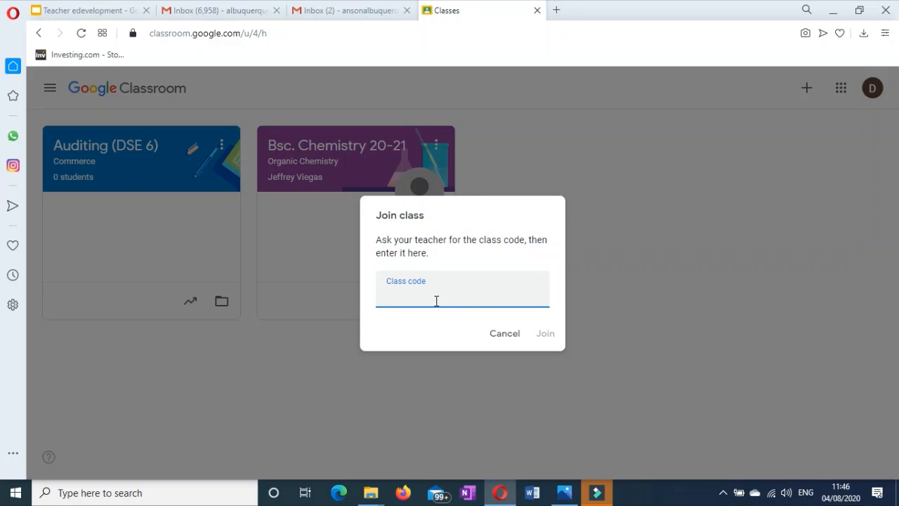
{"action": "left_click", "coordinate": [398, 297]}
{"action": "key", "text": "ctrl+v"}
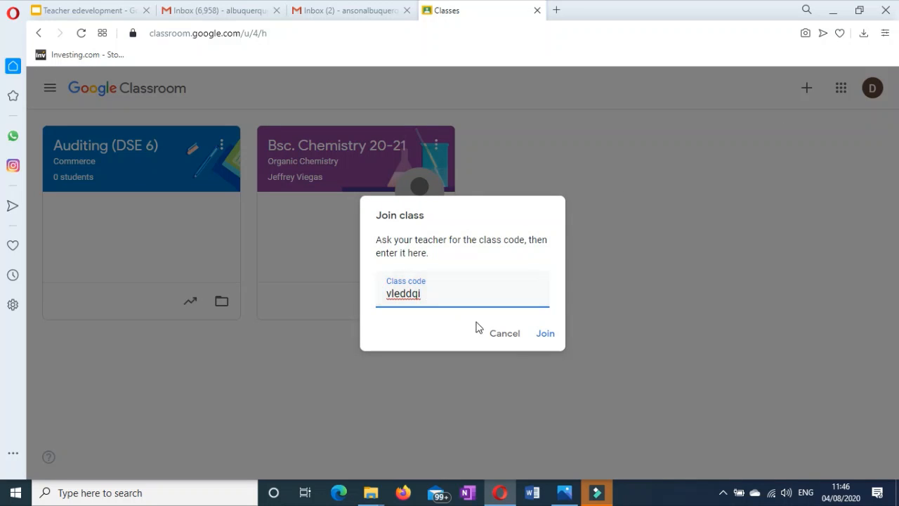
{"action": "left_click", "coordinate": [504, 336]}
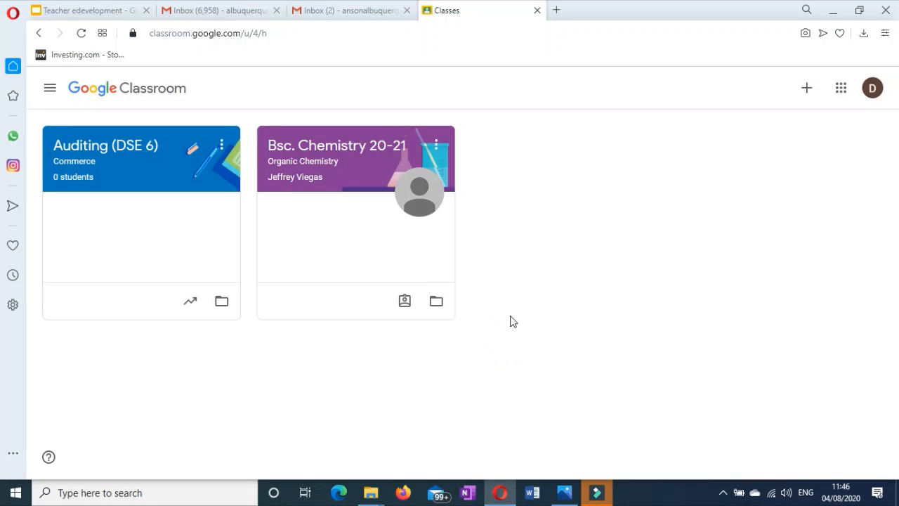
Open Auditing (DSE 6) and view its People page.
{"action": "left_click", "coordinate": [169, 145]}
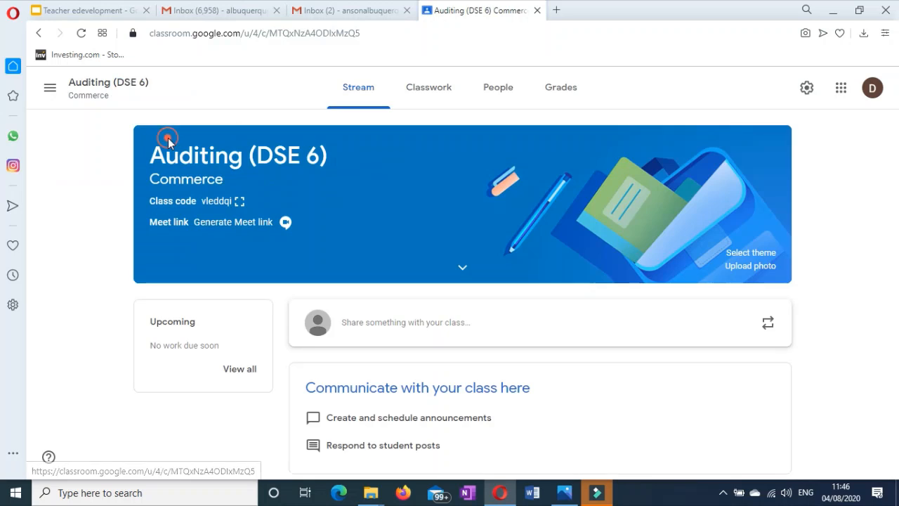
{"action": "left_click", "coordinate": [499, 92]}
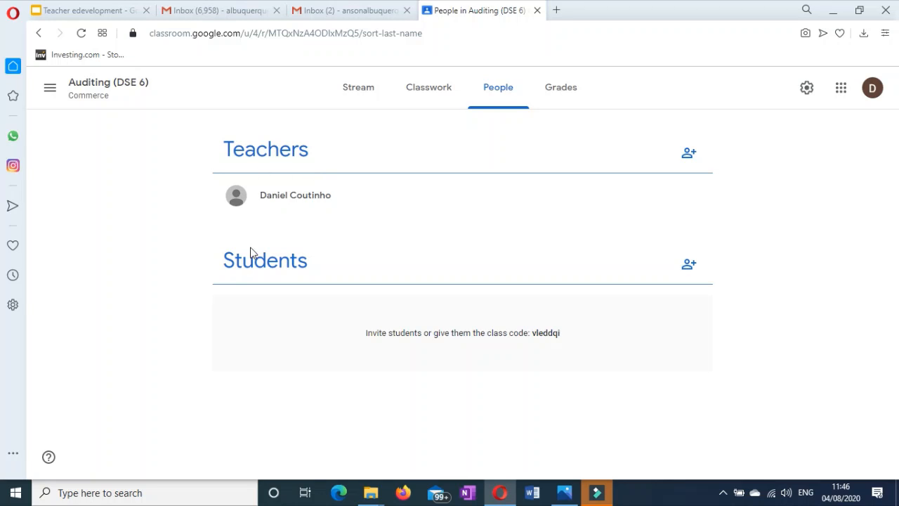
{"action": "left_click", "coordinate": [684, 273]}
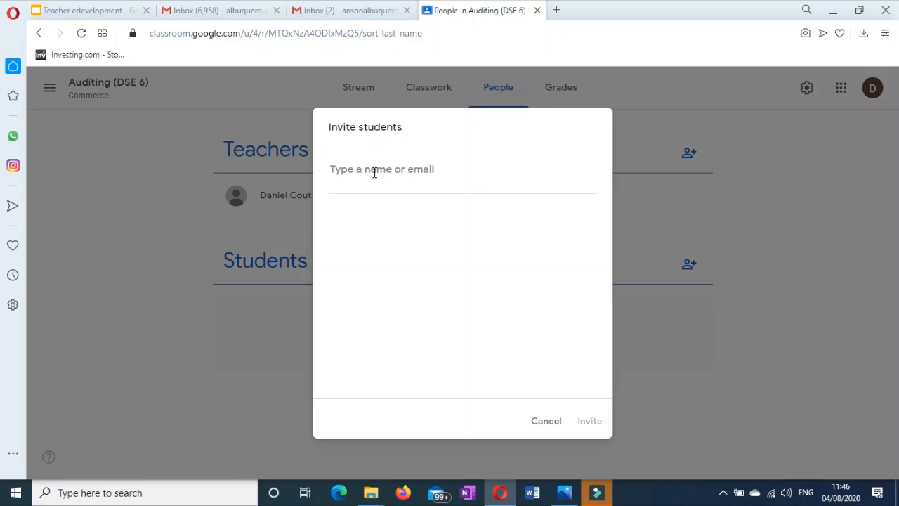
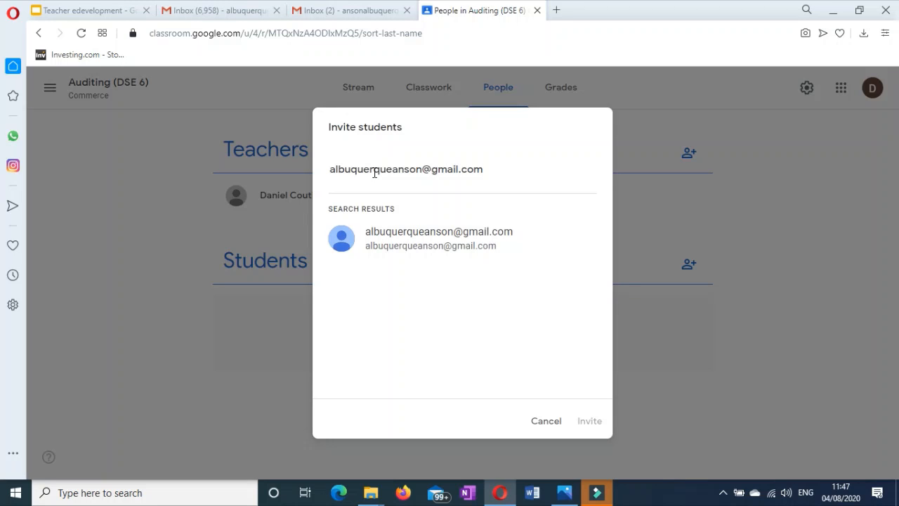
{"action": "left_click", "coordinate": [387, 241]}
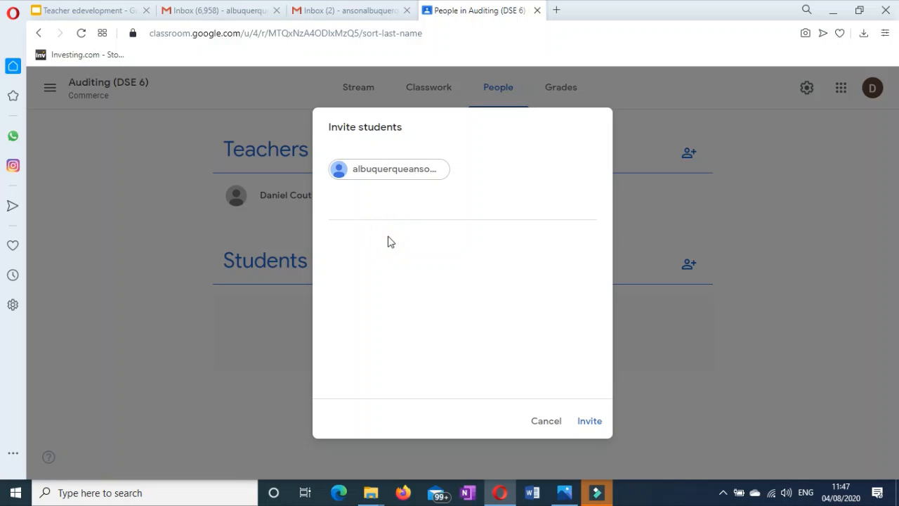
{"action": "left_click", "coordinate": [543, 424]}
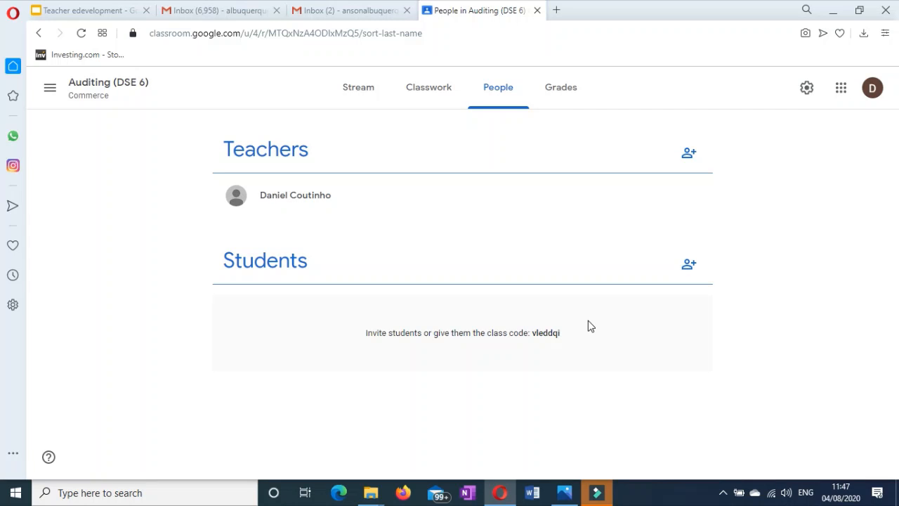
{"action": "left_click", "coordinate": [334, 146]}
{"action": "left_click_drag", "start_coordinate": [317, 151], "coordinate": [215, 158]}
{"action": "double_click", "coordinate": [223, 150]}
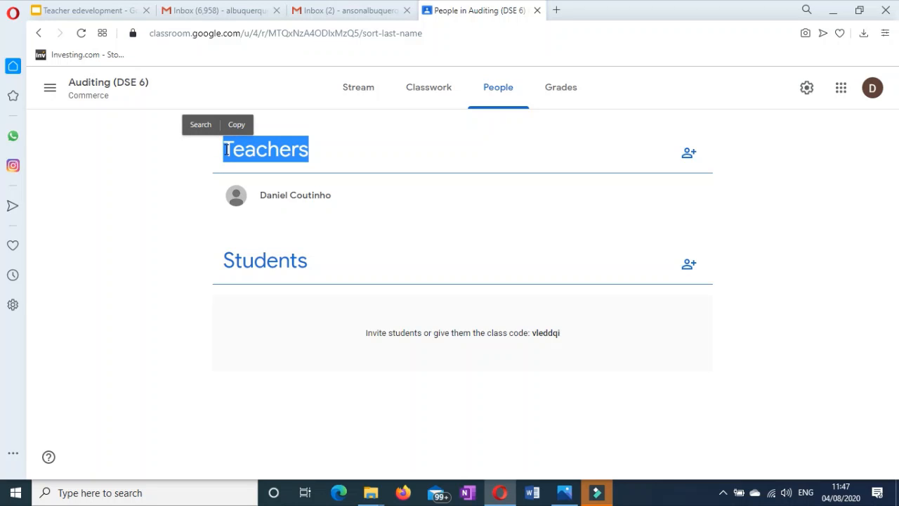
{"action": "left_click", "coordinate": [689, 153]}
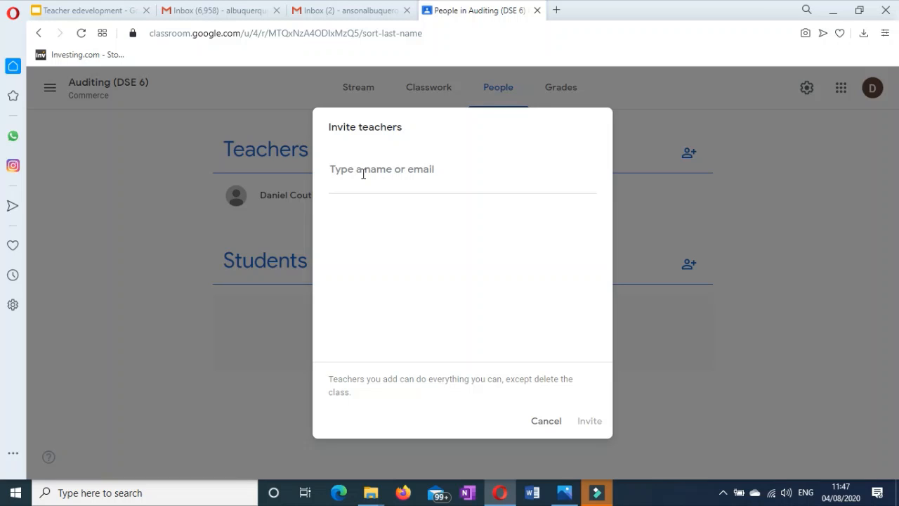
{"action": "left_click", "coordinate": [544, 425]}
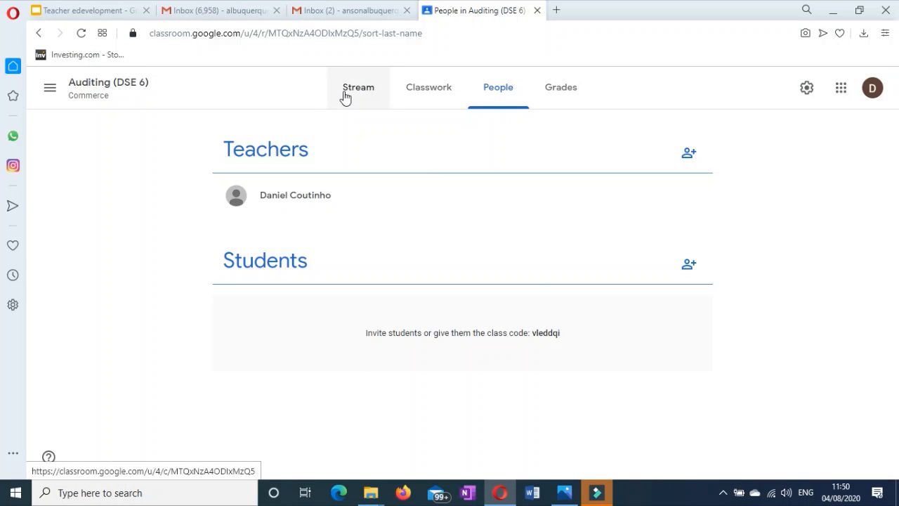
Start a new Stream post for Auditing (DSE 6) addressed to All students.
{"action": "left_click", "coordinate": [345, 95]}
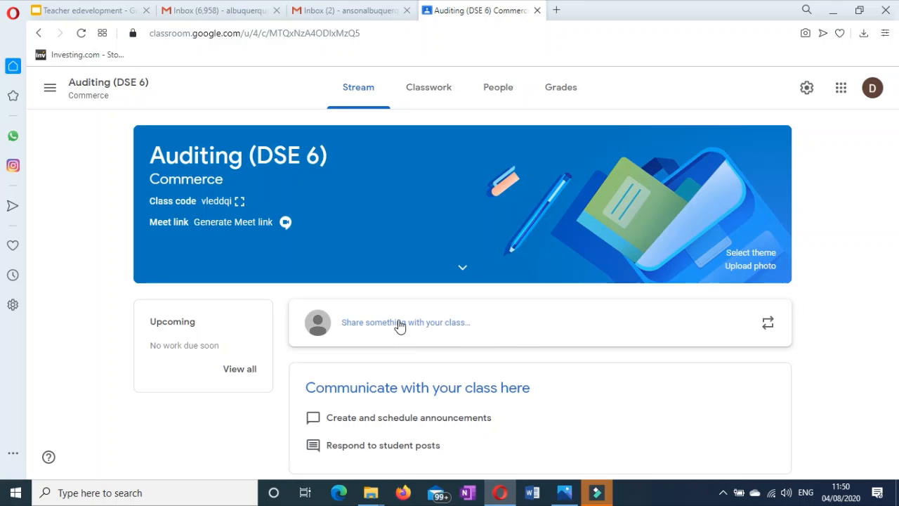
{"action": "left_click", "coordinate": [469, 324]}
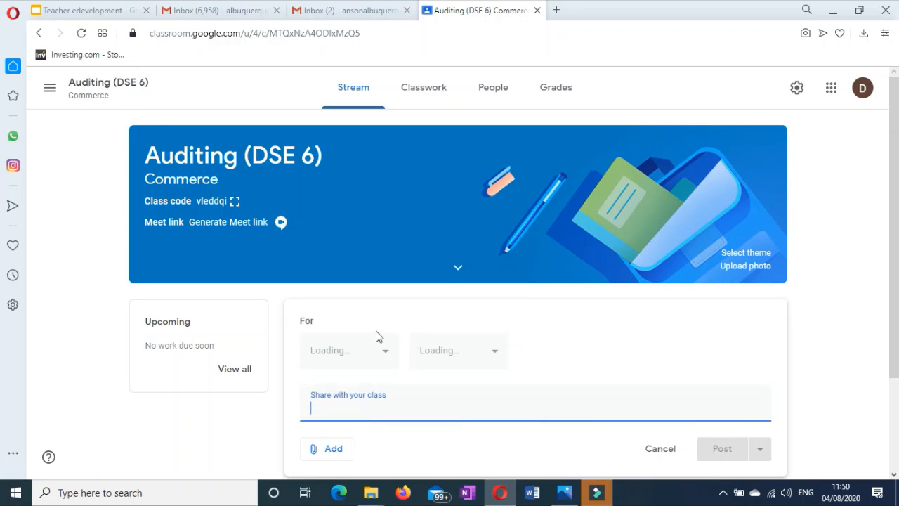
{"action": "scroll", "coordinate": [422, 323], "scroll_direction": "down", "scroll_amount": 2}
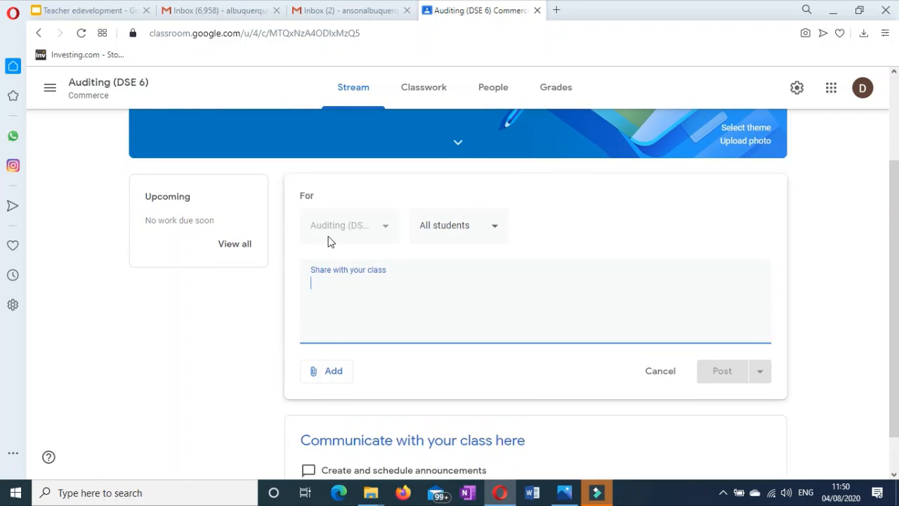
{"action": "scroll", "coordinate": [375, 269], "scroll_direction": "up", "scroll_amount": 2}
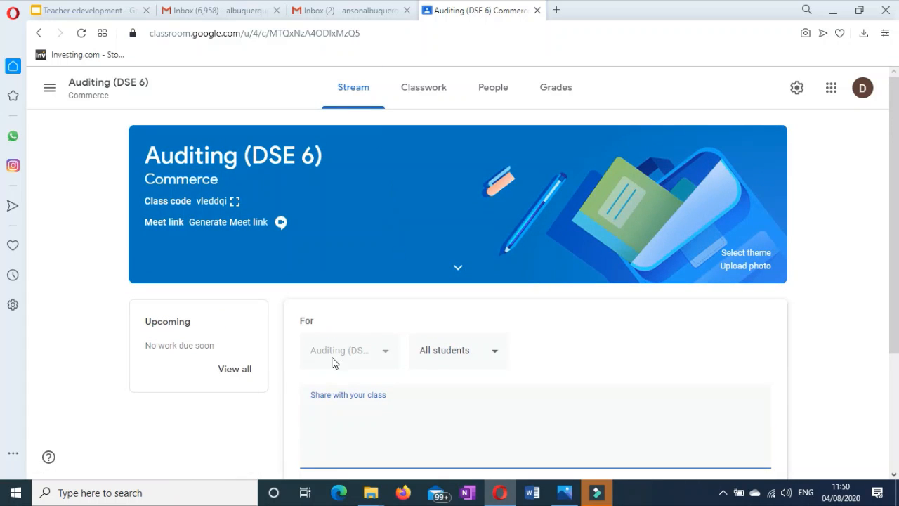
{"action": "left_click", "coordinate": [375, 354]}
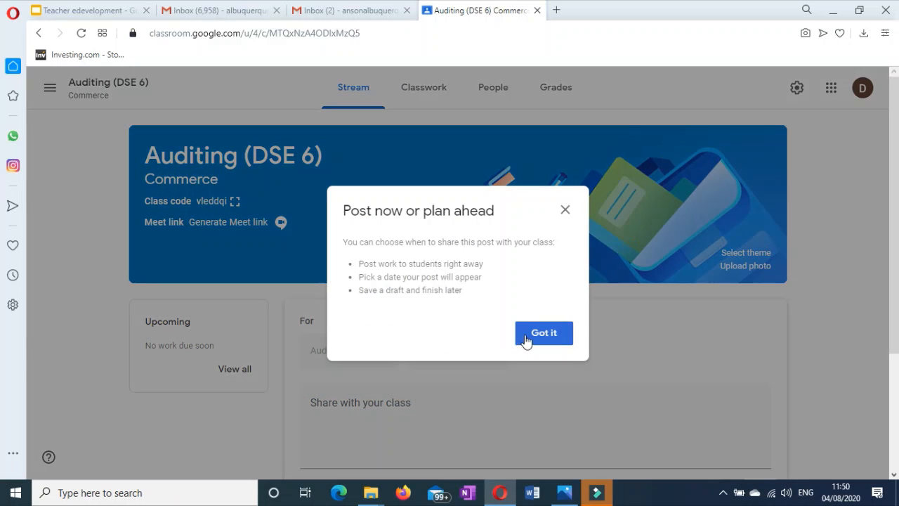
{"action": "left_click", "coordinate": [541, 332]}
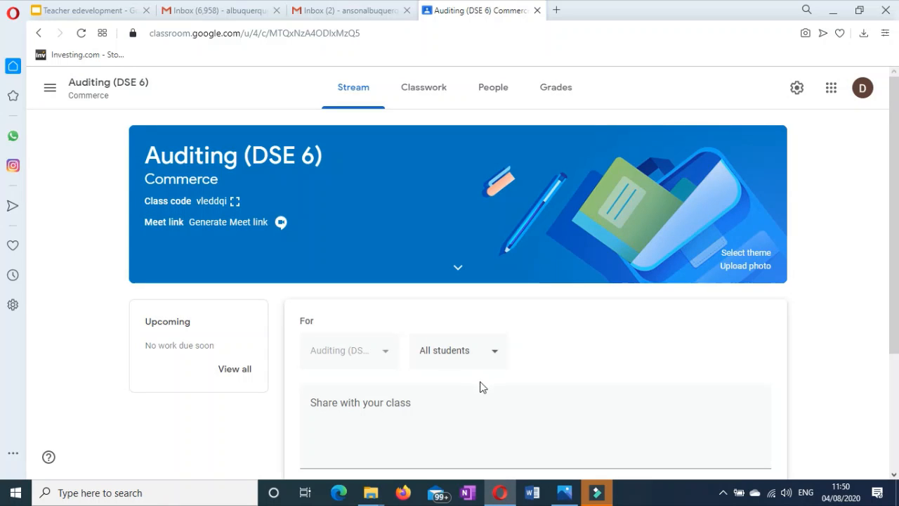
{"action": "left_click", "coordinate": [492, 354]}
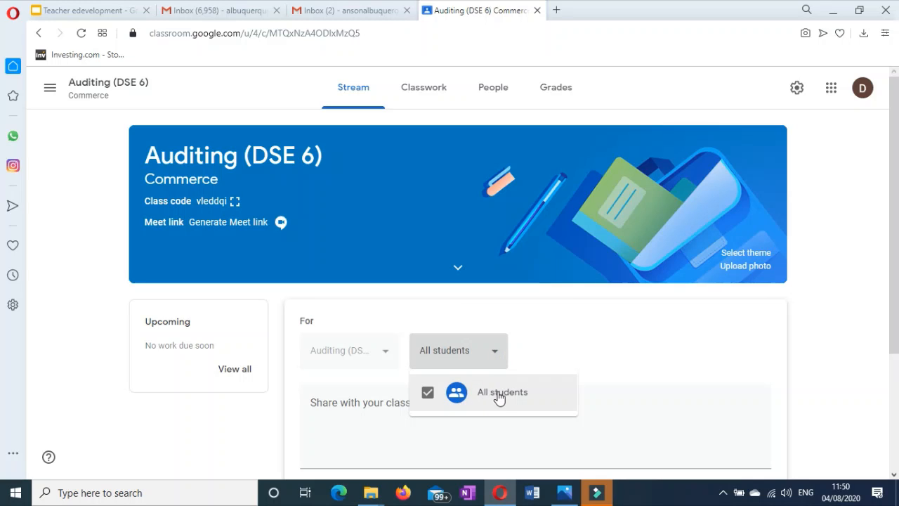
{"action": "left_click", "coordinate": [384, 411]}
Write the announcement 'Notice' and post it.
{"action": "left_click", "coordinate": [384, 413]}
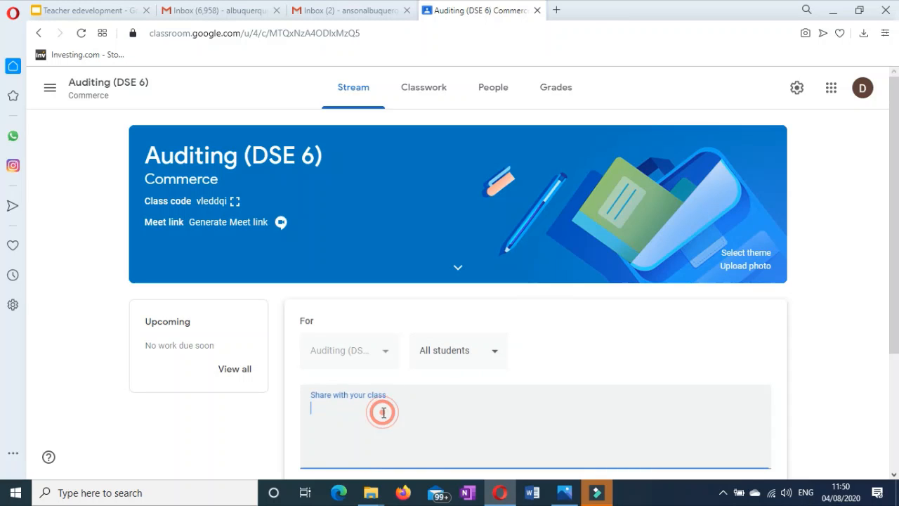
{"action": "type", "text": "Notice"}
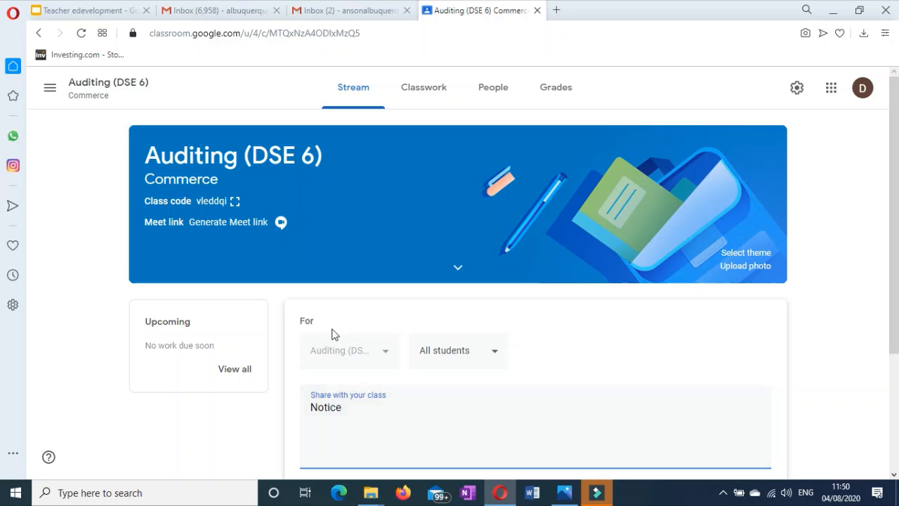
{"action": "scroll", "coordinate": [333, 335], "scroll_direction": "down", "scroll_amount": 2}
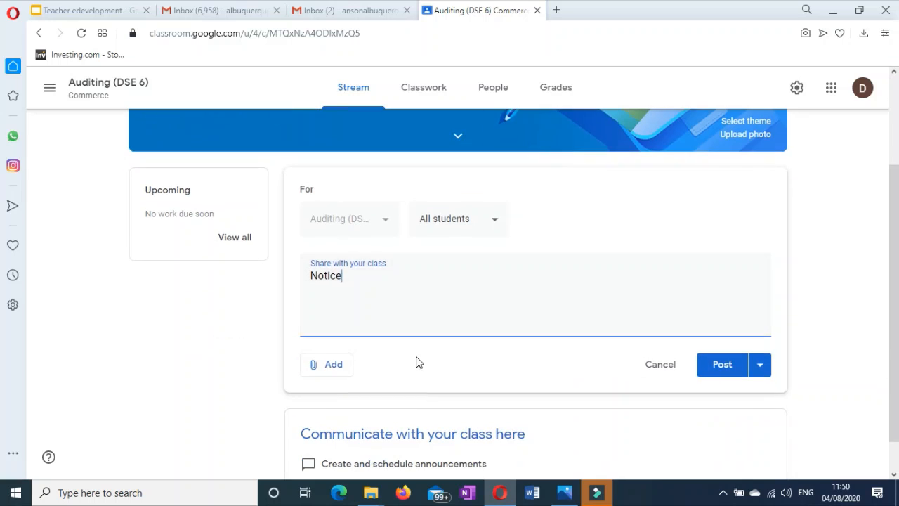
{"action": "left_click", "coordinate": [732, 370]}
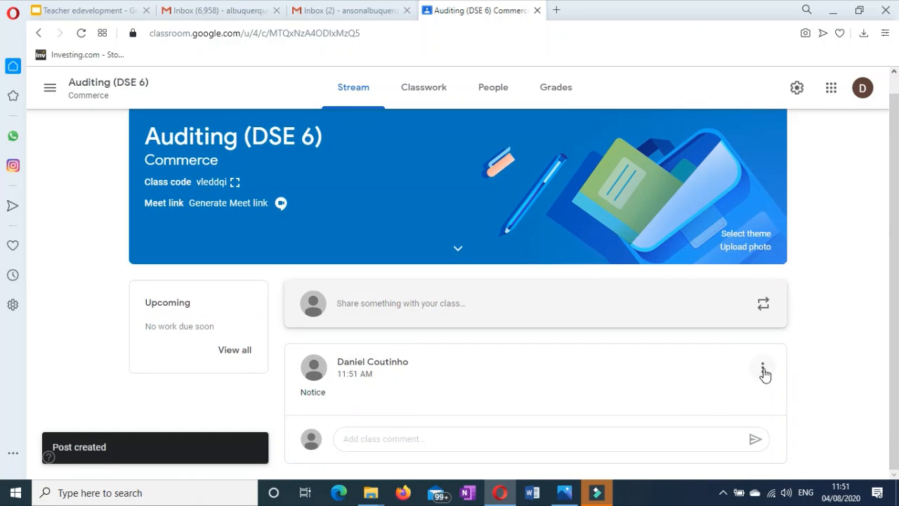
Edit the posted announcement to read 'Notice 1' and save.
{"action": "left_click", "coordinate": [762, 367]}
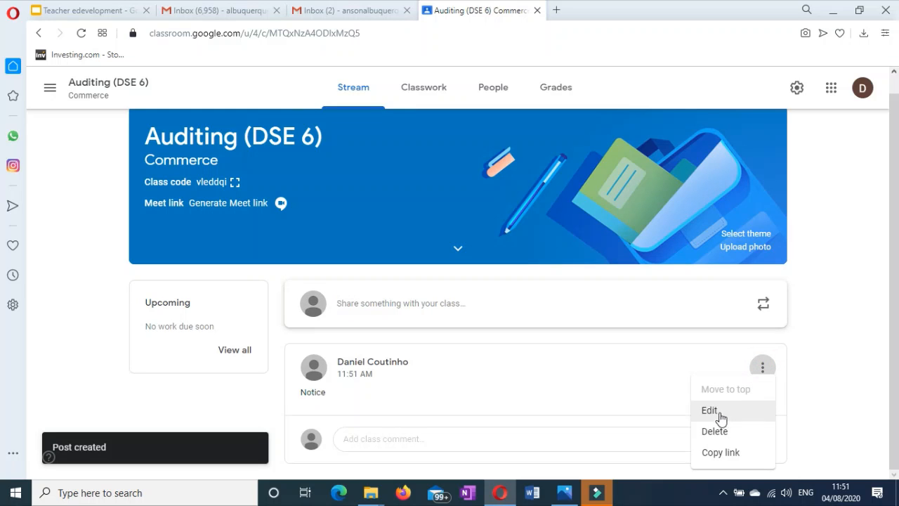
{"action": "left_click", "coordinate": [712, 415]}
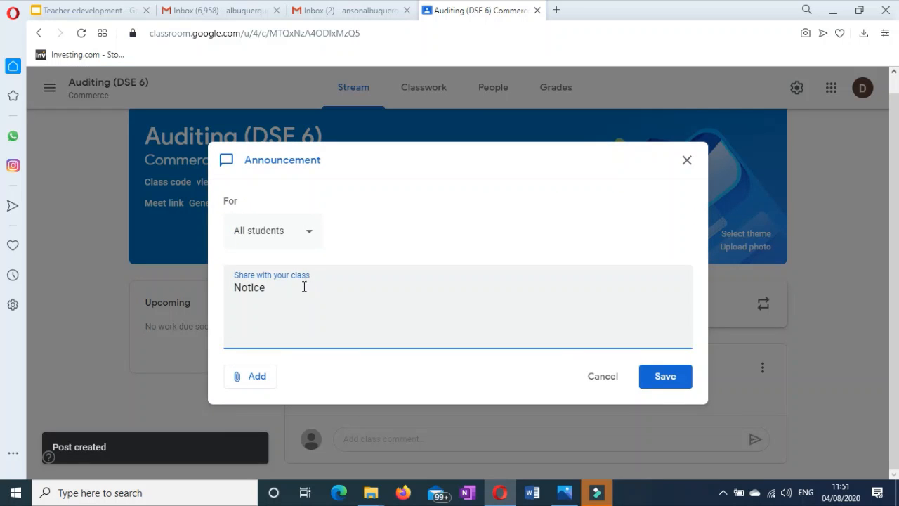
{"action": "left_click", "coordinate": [303, 287]}
{"action": "type", "text": "1"}
{"action": "left_click", "coordinate": [665, 376]}
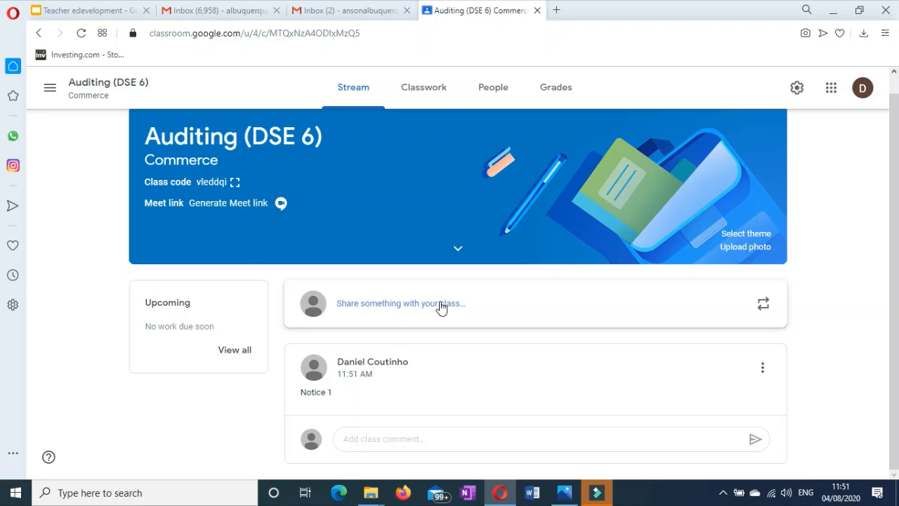
Draft a new announcement 'PPT' and bring up the Add attachment choices.
{"action": "left_click", "coordinate": [407, 305]}
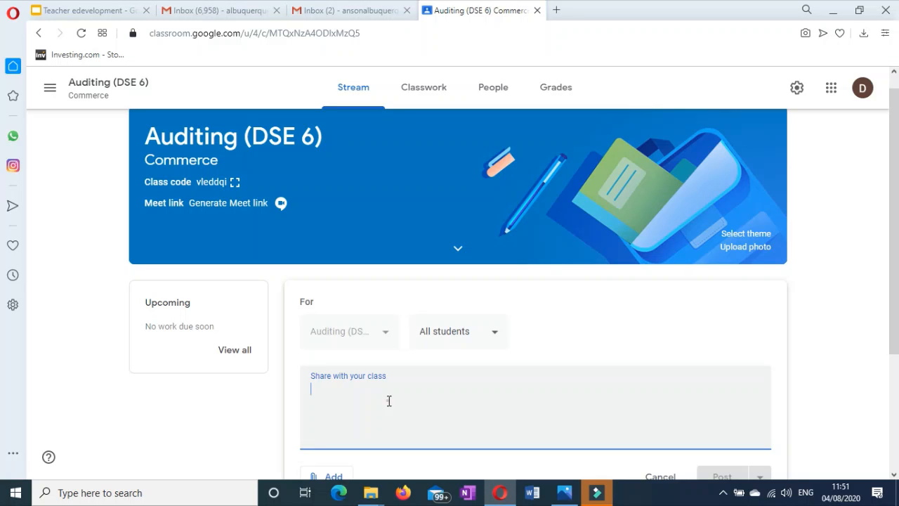
{"action": "type", "text": "PPT"}
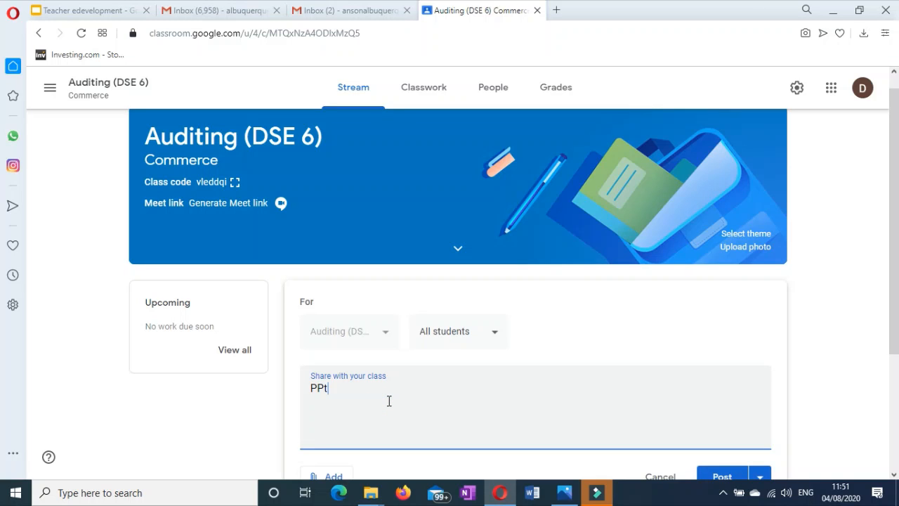
{"action": "scroll", "coordinate": [388, 400], "scroll_direction": "down", "scroll_amount": 2}
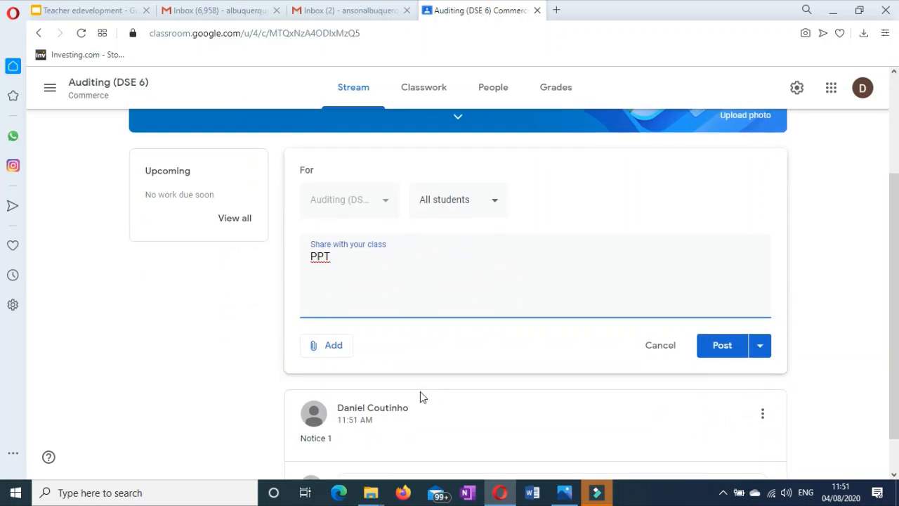
{"action": "left_click", "coordinate": [330, 347]}
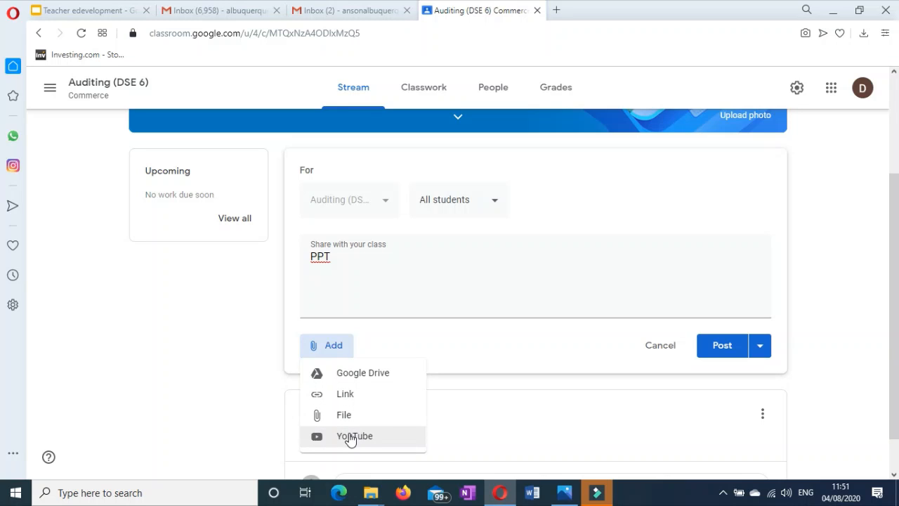
Start attaching a file to the announcement and look through the Recent, My Drive and Starred lists.
{"action": "left_click", "coordinate": [343, 417]}
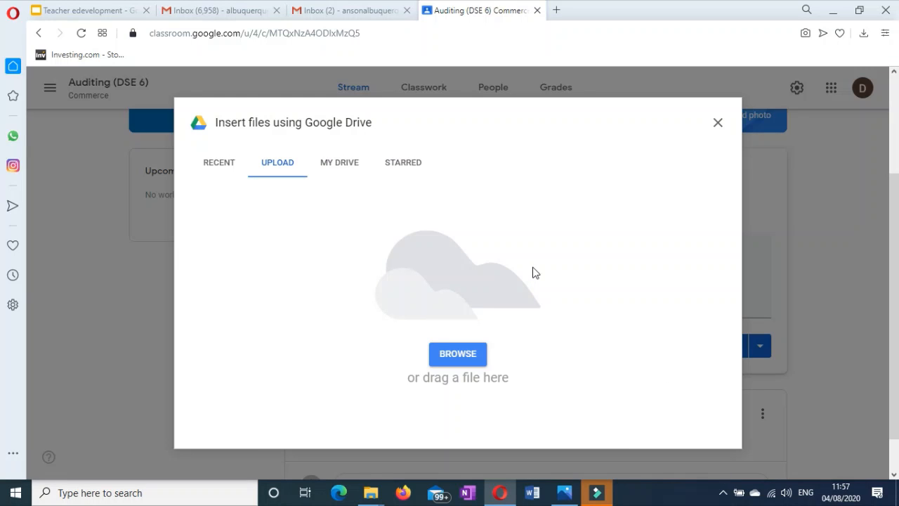
{"action": "left_click", "coordinate": [219, 165]}
{"action": "left_click", "coordinate": [284, 168]}
{"action": "left_click", "coordinate": [345, 168]}
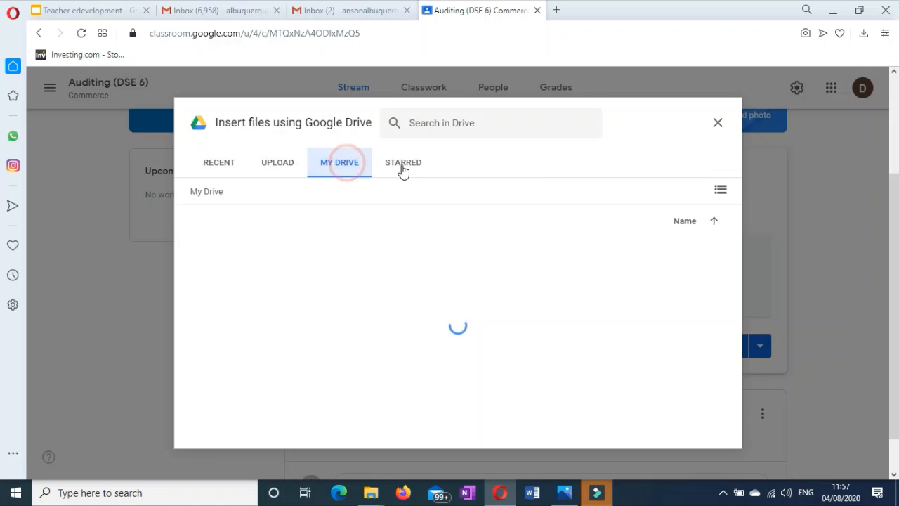
{"action": "left_click", "coordinate": [402, 168]}
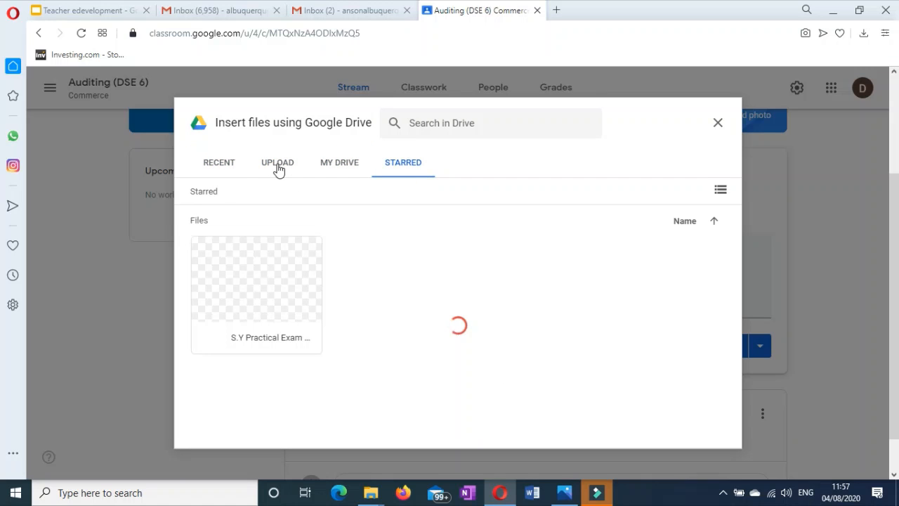
{"action": "left_click", "coordinate": [220, 167]}
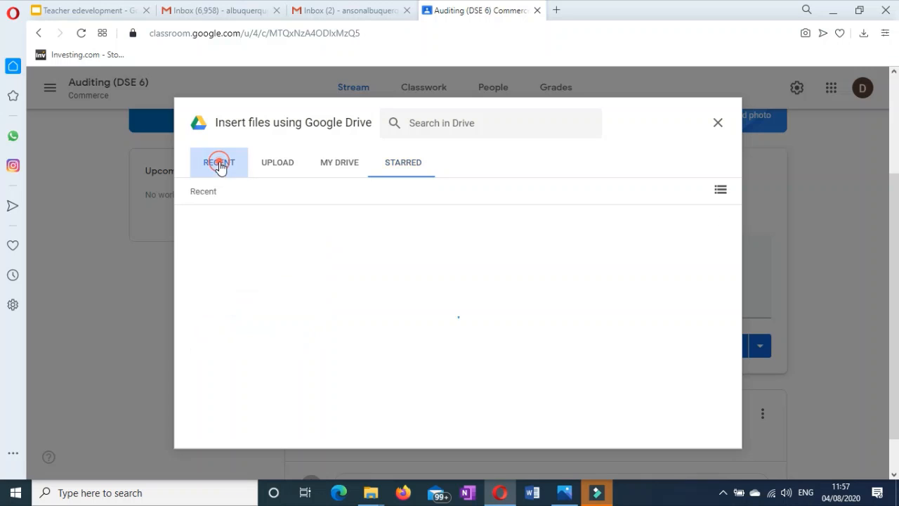
{"action": "left_click", "coordinate": [278, 168]}
{"action": "left_click", "coordinate": [355, 170]}
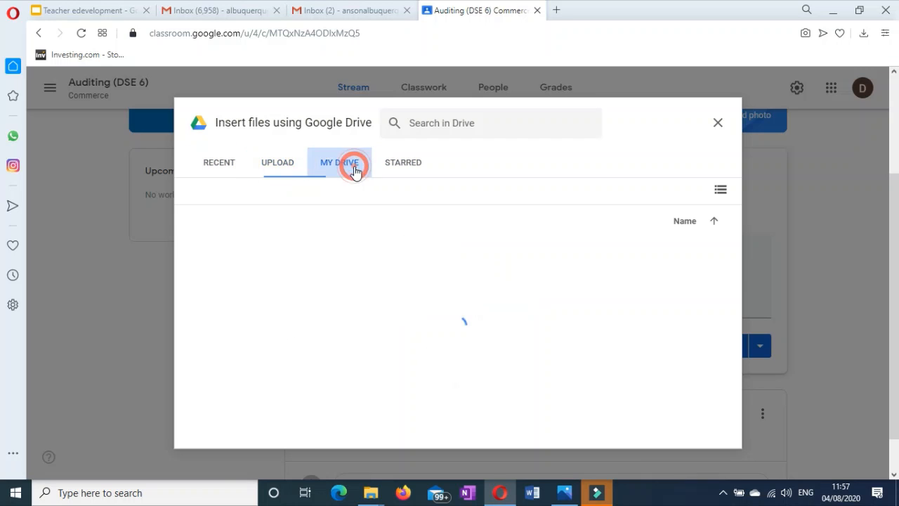
{"action": "left_click", "coordinate": [407, 168]}
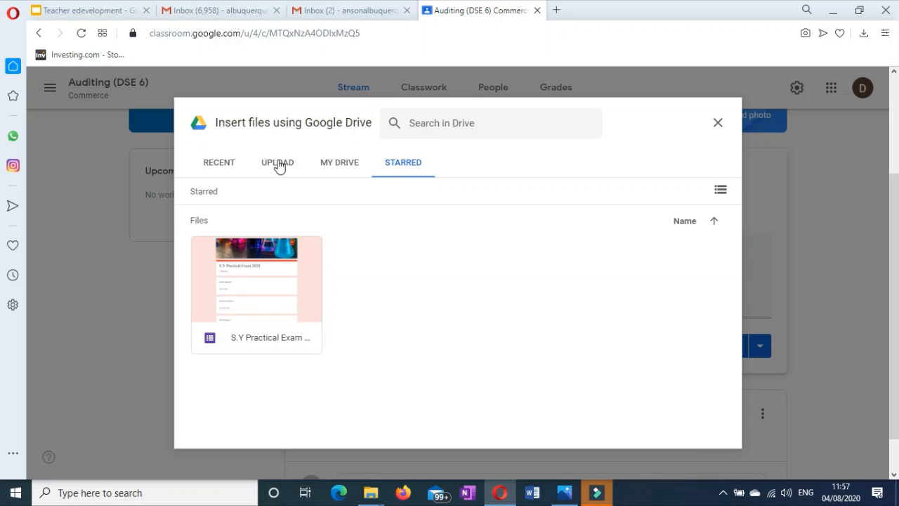
Upload Teacher edevelopment.pptx from Desktop > Carmel College to the announcement.
{"action": "left_click", "coordinate": [278, 165]}
{"action": "left_click", "coordinate": [460, 360]}
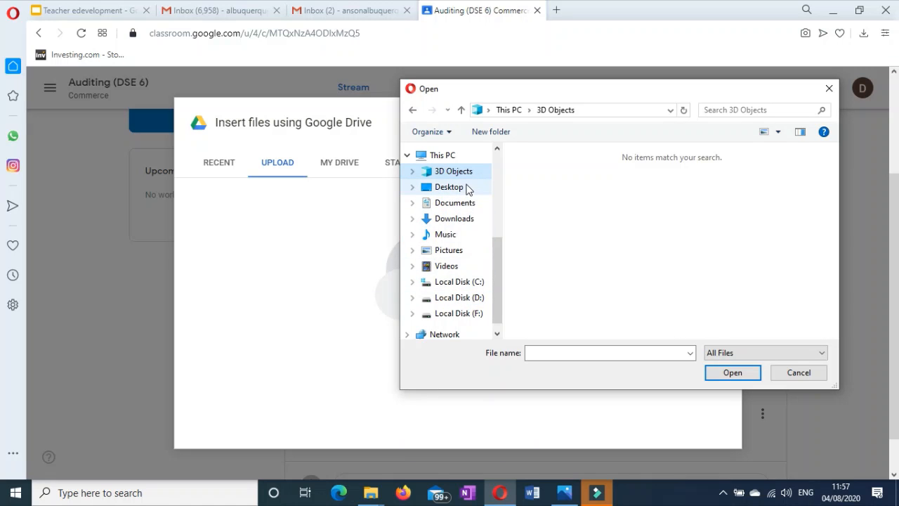
{"action": "left_click", "coordinate": [450, 187]}
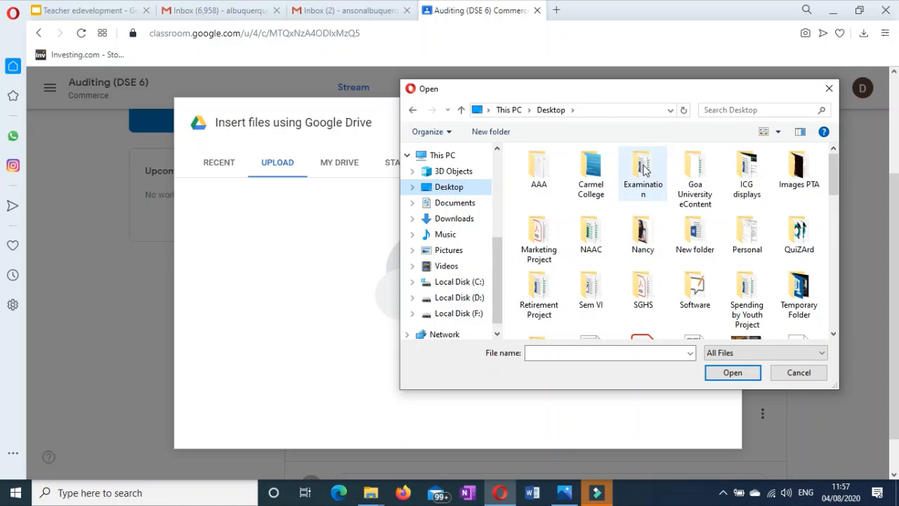
{"action": "double_click", "coordinate": [592, 177]}
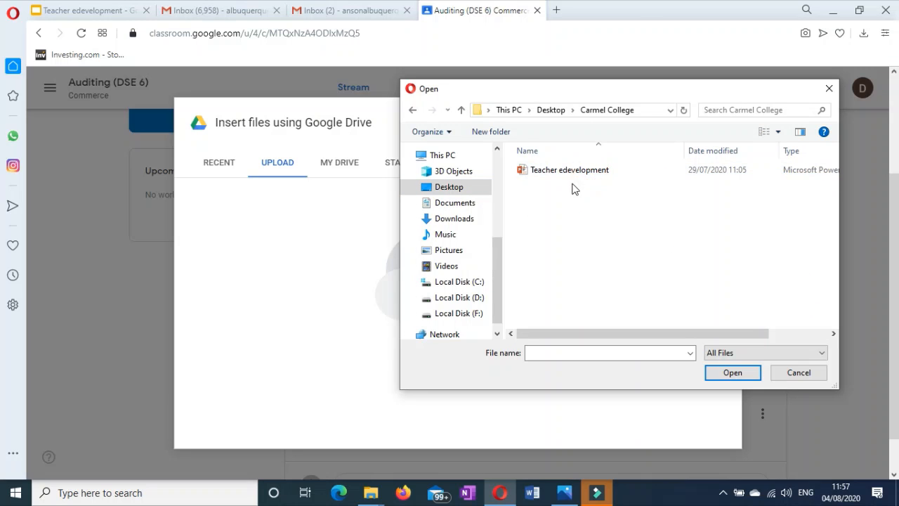
{"action": "left_click", "coordinate": [564, 170]}
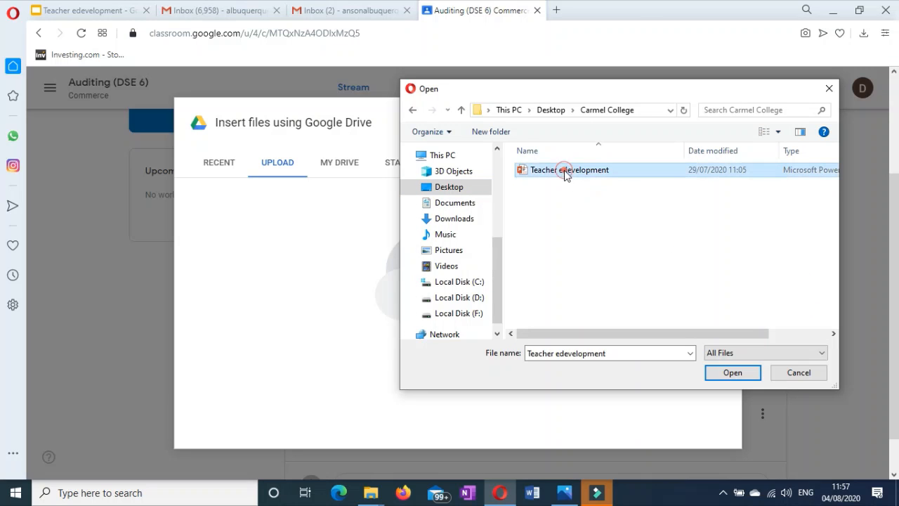
{"action": "left_click", "coordinate": [732, 373]}
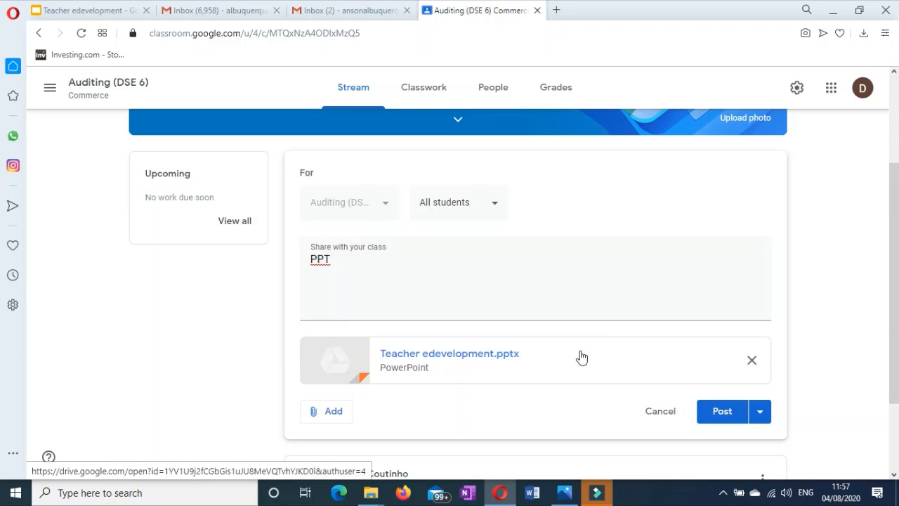
Post the 'PPT' announcement with Teacher edevelopment.pptx attached.
{"action": "scroll", "coordinate": [732, 415], "scroll_direction": "down", "scroll_amount": 1}
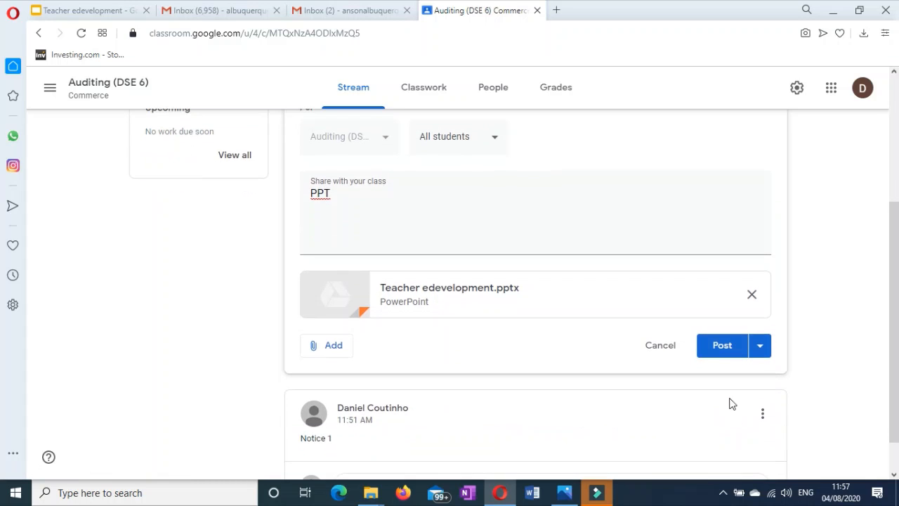
{"action": "left_click", "coordinate": [723, 349]}
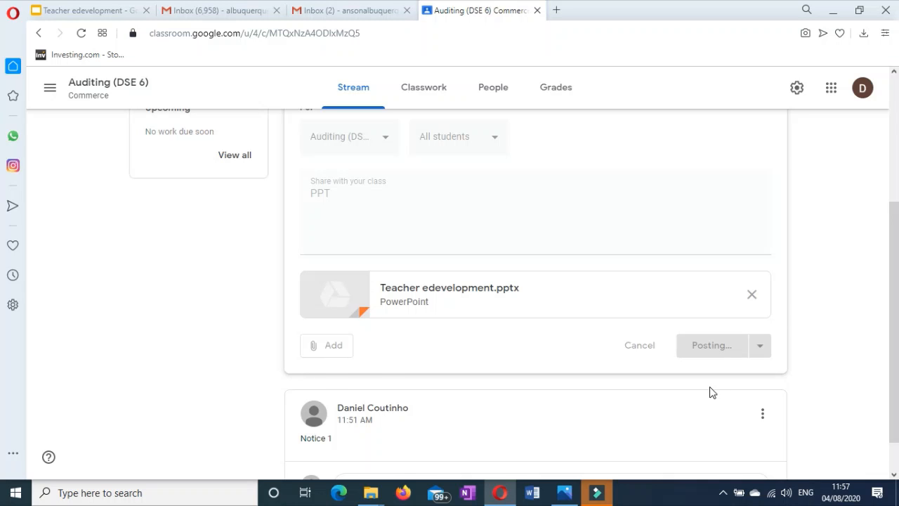
{"action": "scroll", "coordinate": [407, 255], "scroll_direction": "down", "scroll_amount": 3}
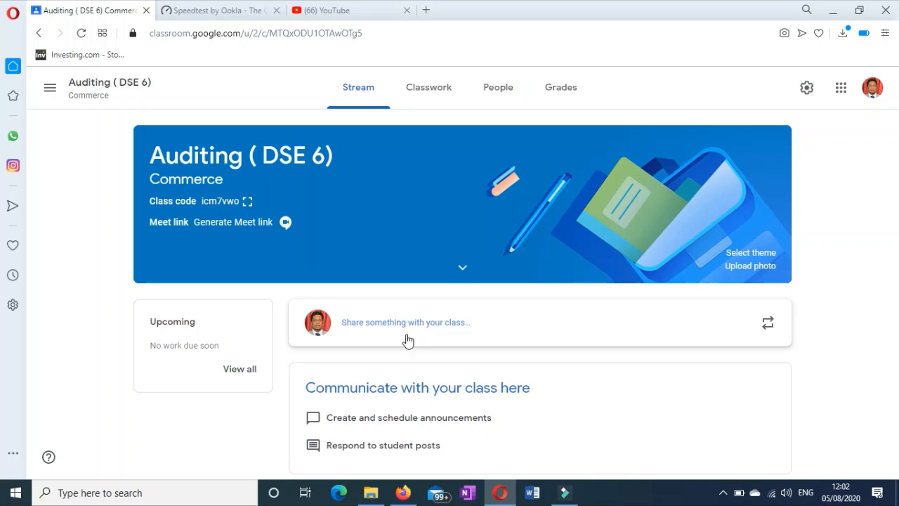
Start a new class announcement reading 'Auditing Video'.
{"action": "left_click", "coordinate": [373, 323]}
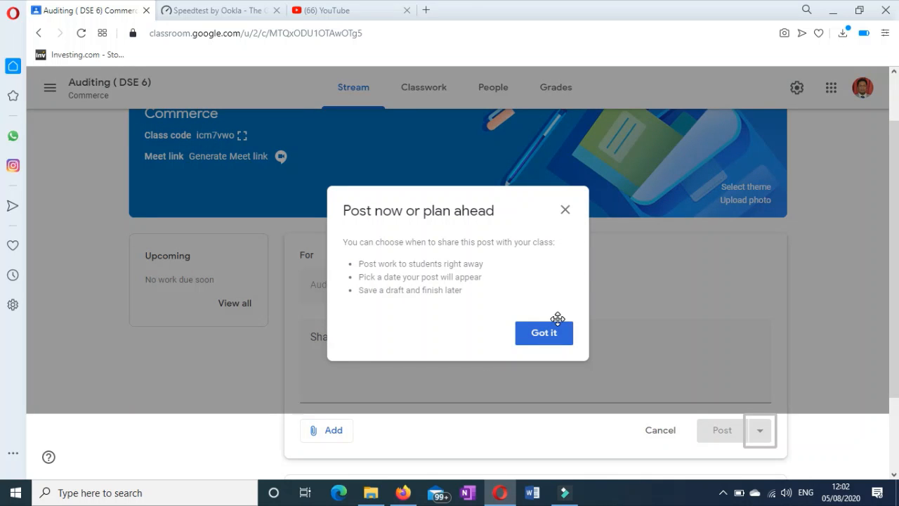
{"action": "left_click", "coordinate": [549, 340]}
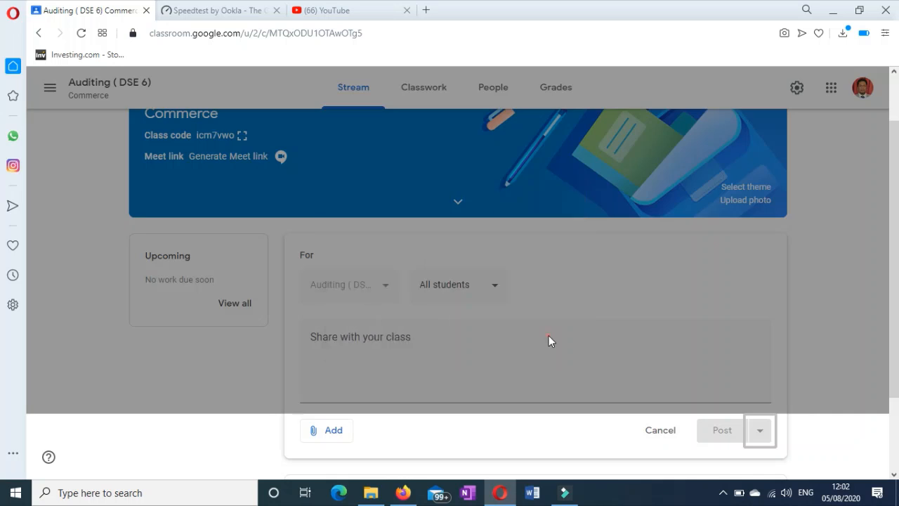
{"action": "left_click", "coordinate": [376, 370]}
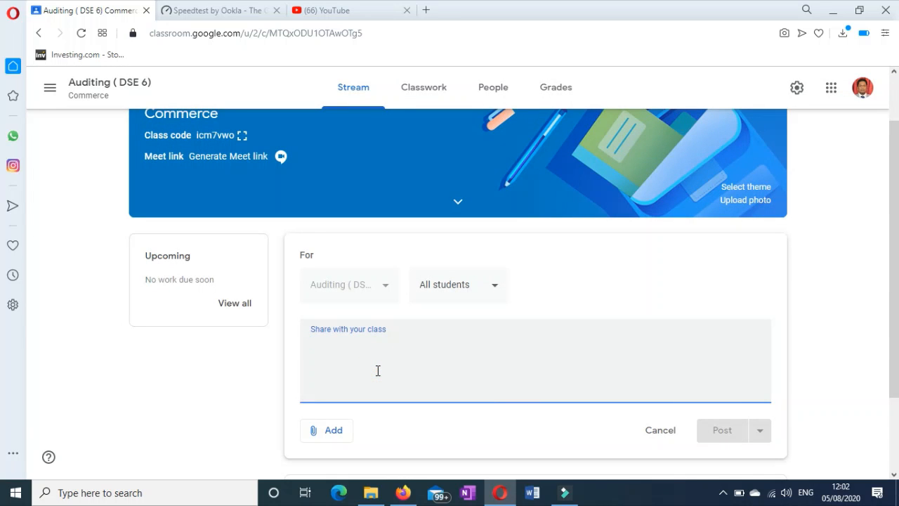
{"action": "type", "text": "Auditing Video"}
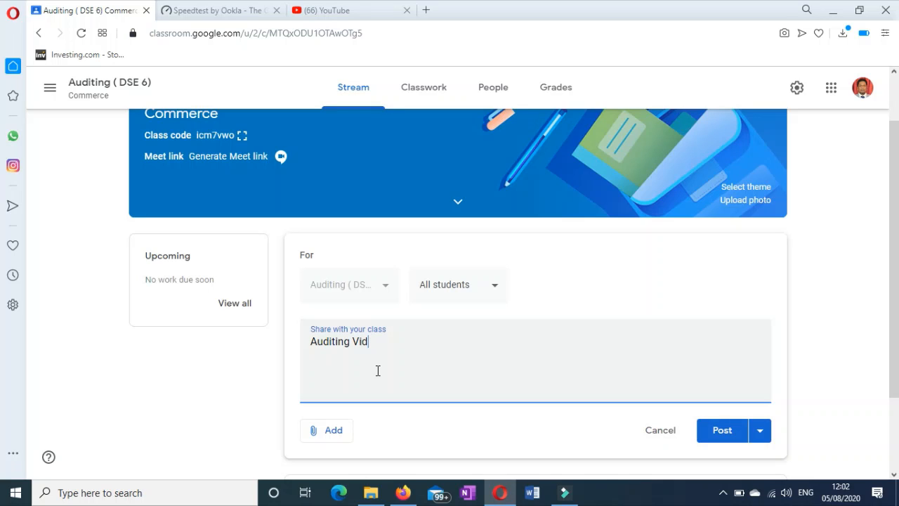
Choose YouTube as the announcement's attachment and go to YouTube's homepage.
{"action": "left_click", "coordinate": [333, 432]}
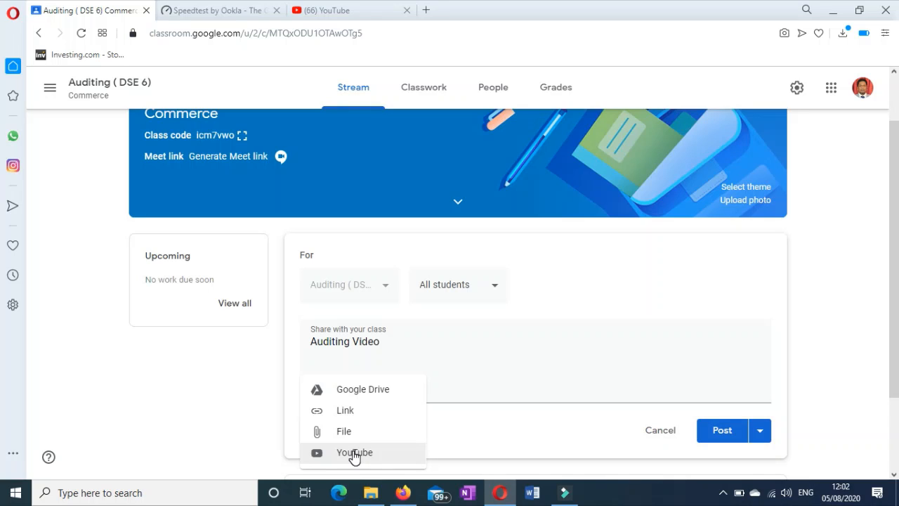
{"action": "left_click", "coordinate": [354, 453]}
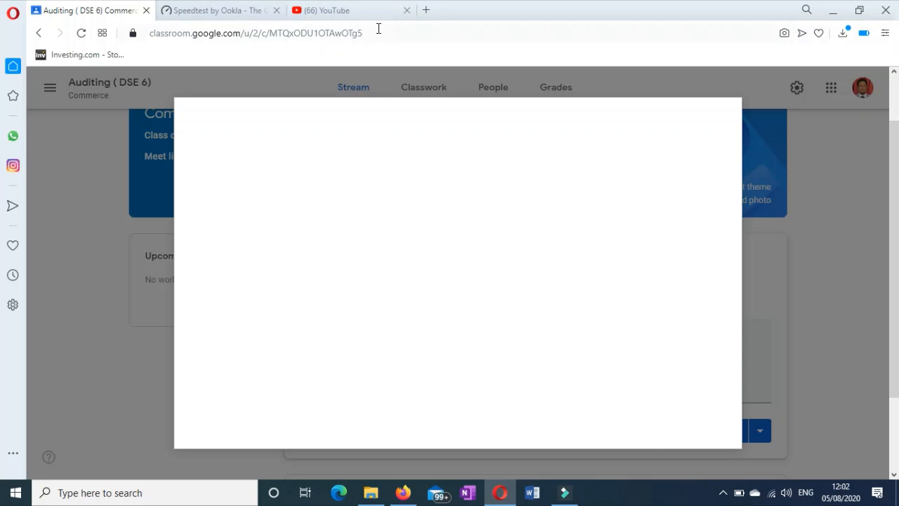
{"action": "left_click", "coordinate": [349, 9]}
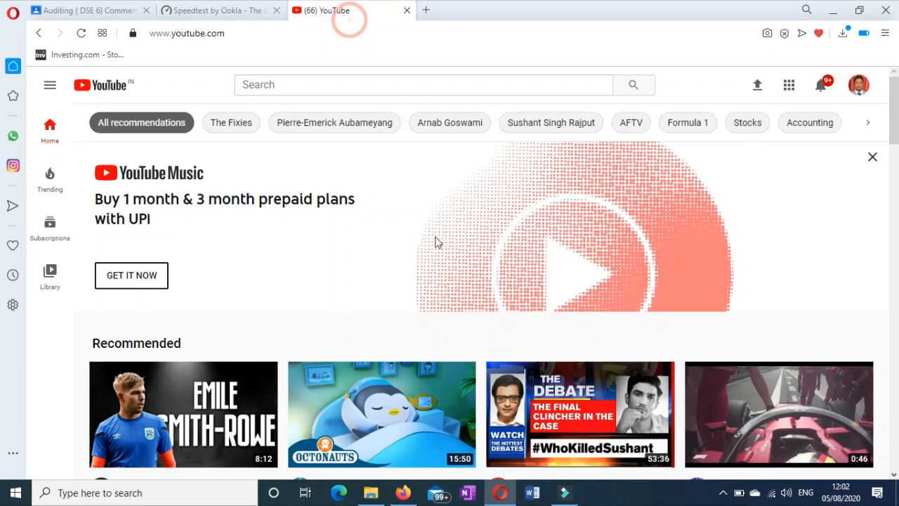
Search YouTube for 'auditing' and open the first lecture video.
{"action": "left_click", "coordinate": [296, 87]}
{"action": "type", "text": "auditing"}
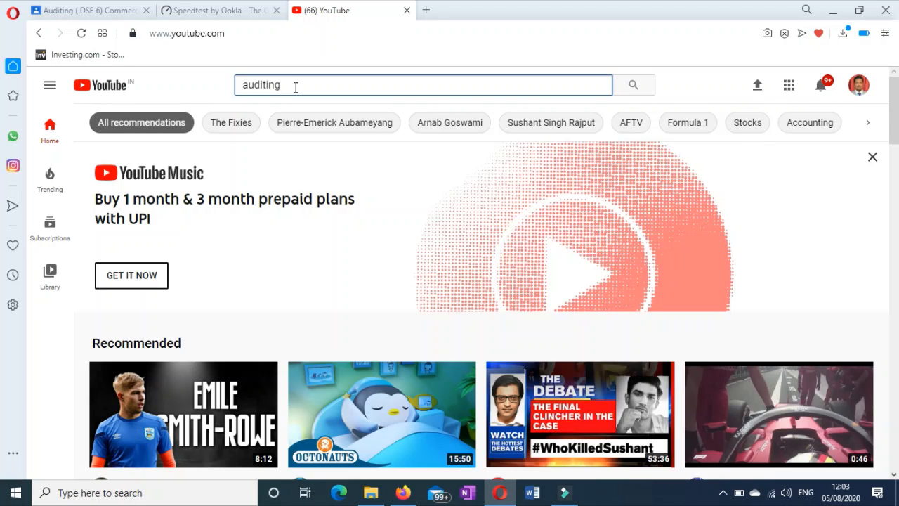
{"action": "key", "text": "Return"}
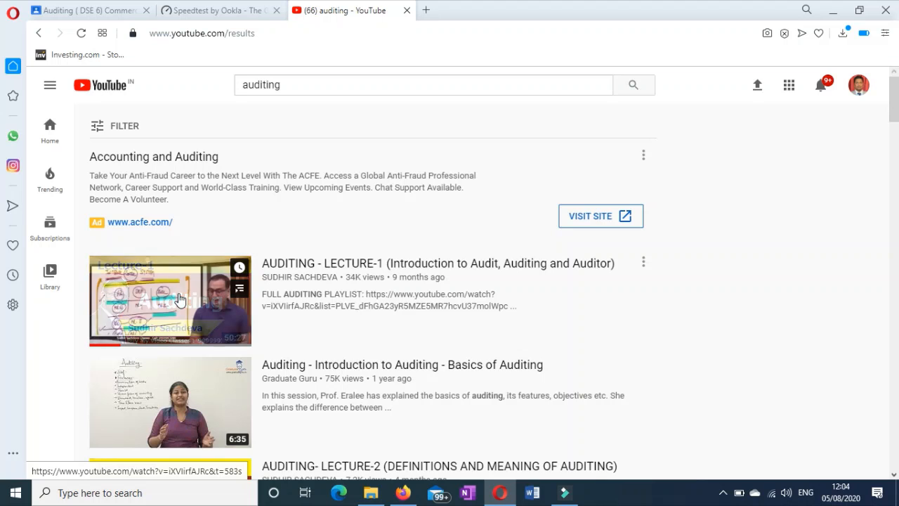
{"action": "left_click", "coordinate": [172, 296]}
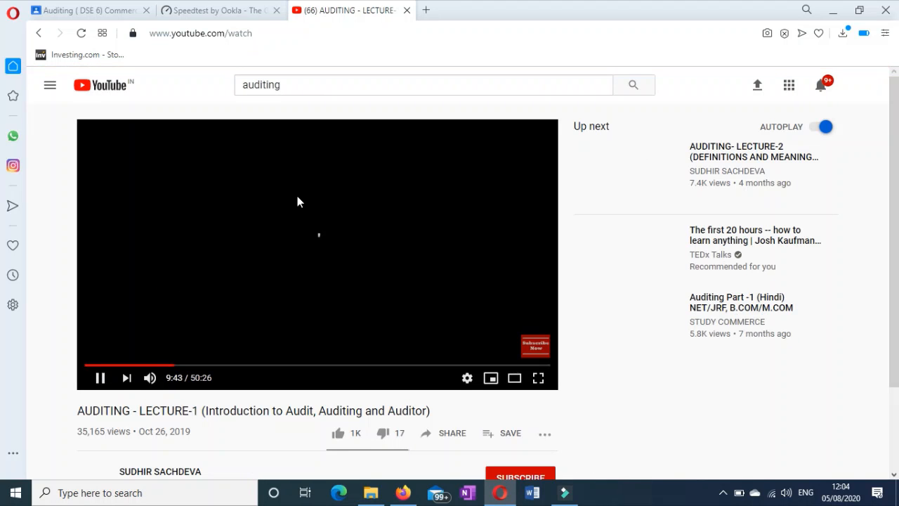
Copy the AUDITING - LECTURE-1 video's share link and pause the video.
{"action": "scroll", "coordinate": [454, 355], "scroll_direction": "down", "scroll_amount": 1}
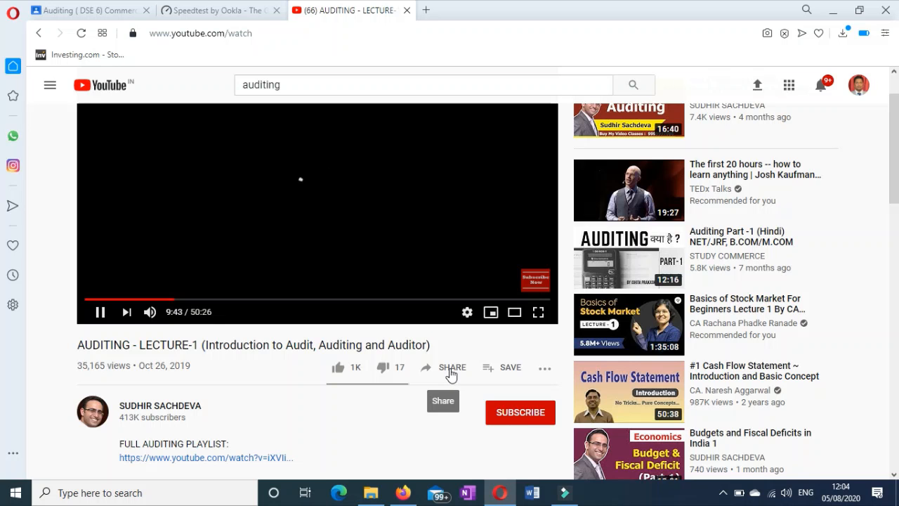
{"action": "left_click", "coordinate": [450, 373]}
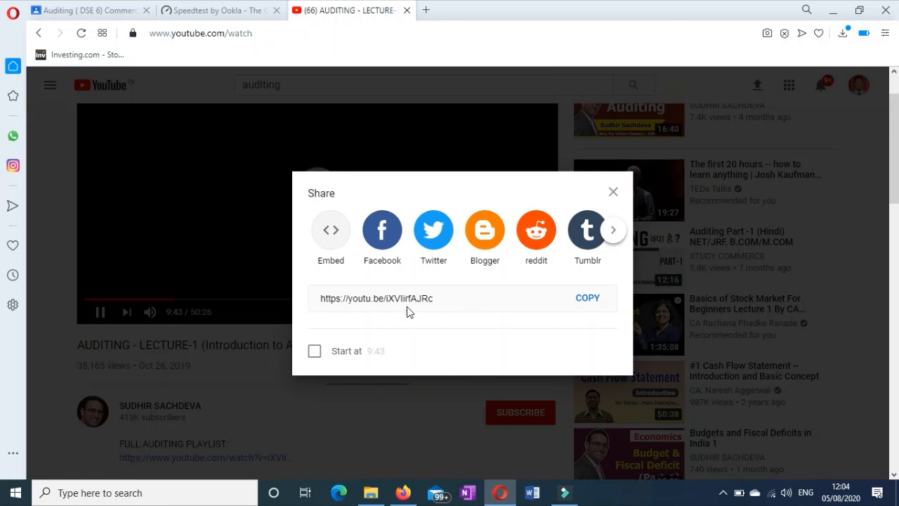
{"action": "left_click_drag", "start_coordinate": [433, 299], "coordinate": [219, 310]}
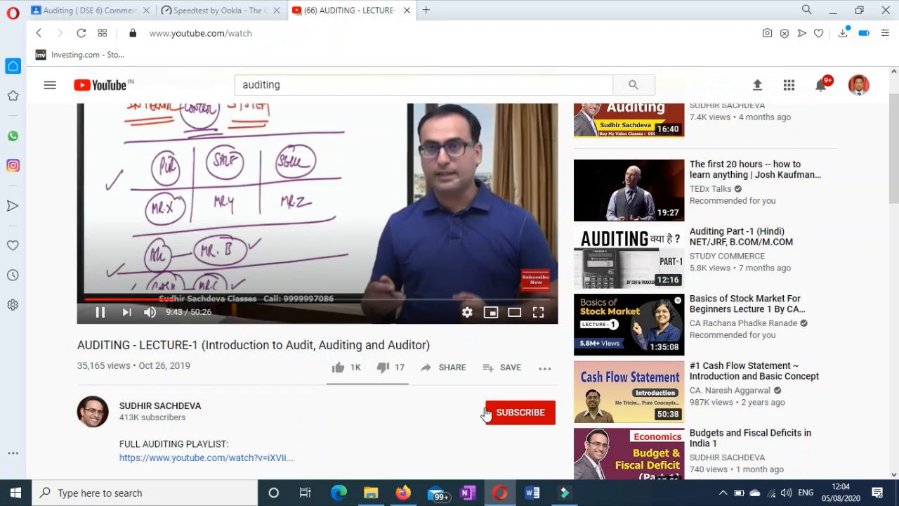
{"action": "left_click", "coordinate": [445, 367]}
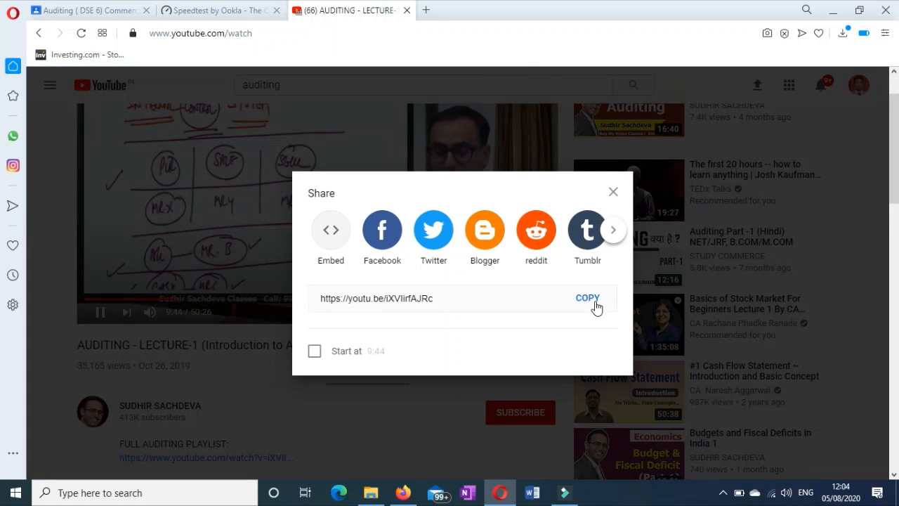
{"action": "left_click", "coordinate": [587, 300]}
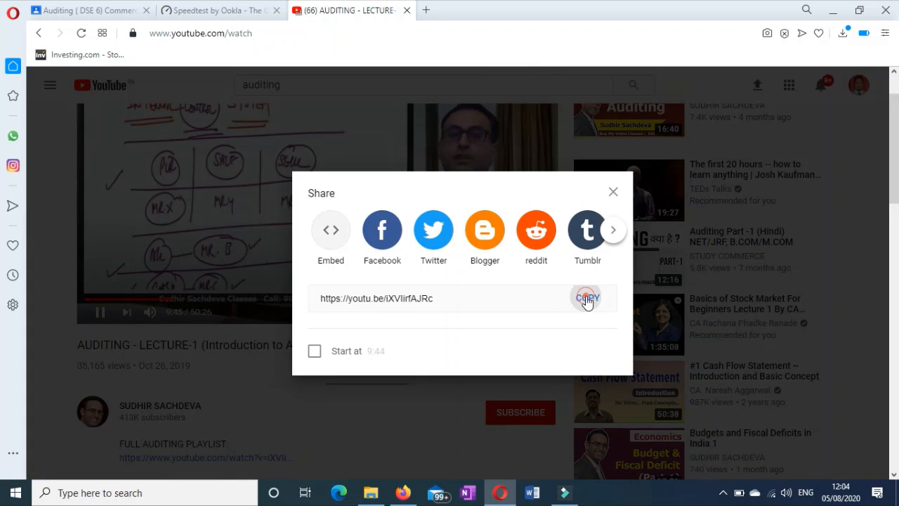
{"action": "left_click", "coordinate": [613, 193]}
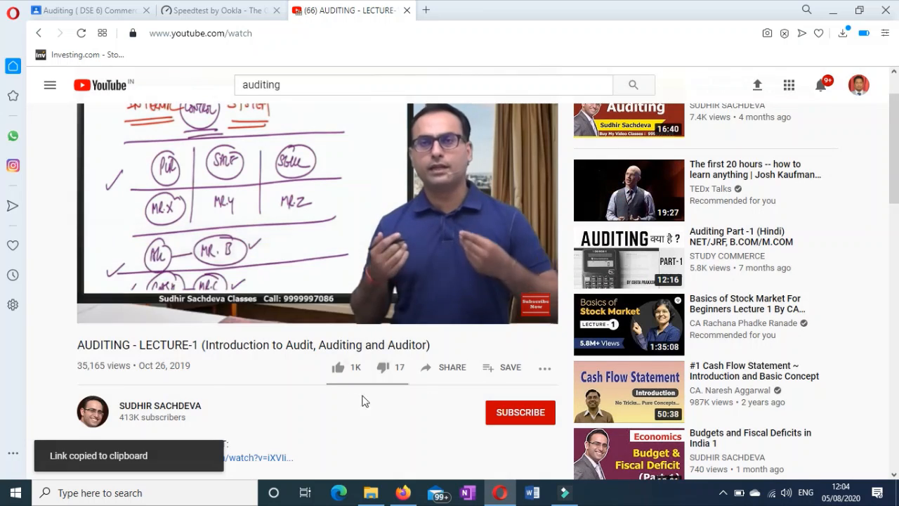
{"action": "left_click", "coordinate": [99, 312]}
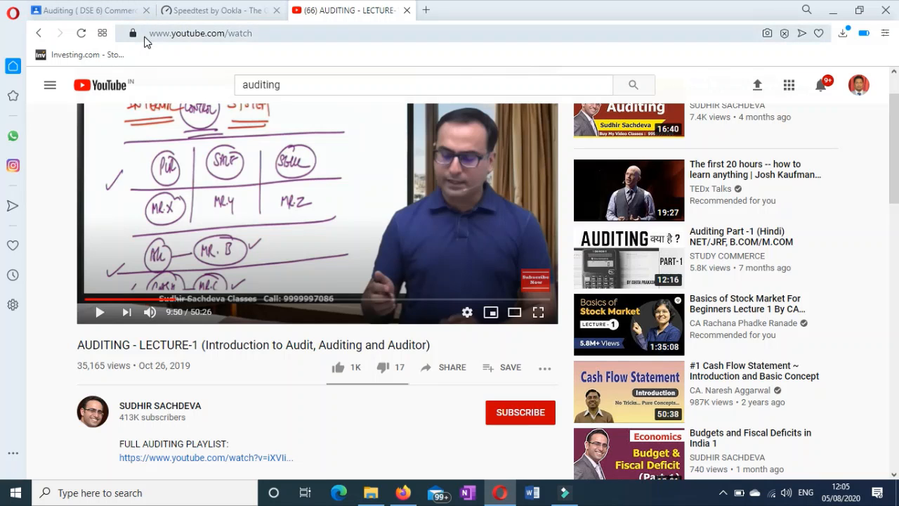
Paste the copied link into the YouTube attachment search and attach AUDITING - LECTURE-1 to the draft.
{"action": "left_click", "coordinate": [110, 14]}
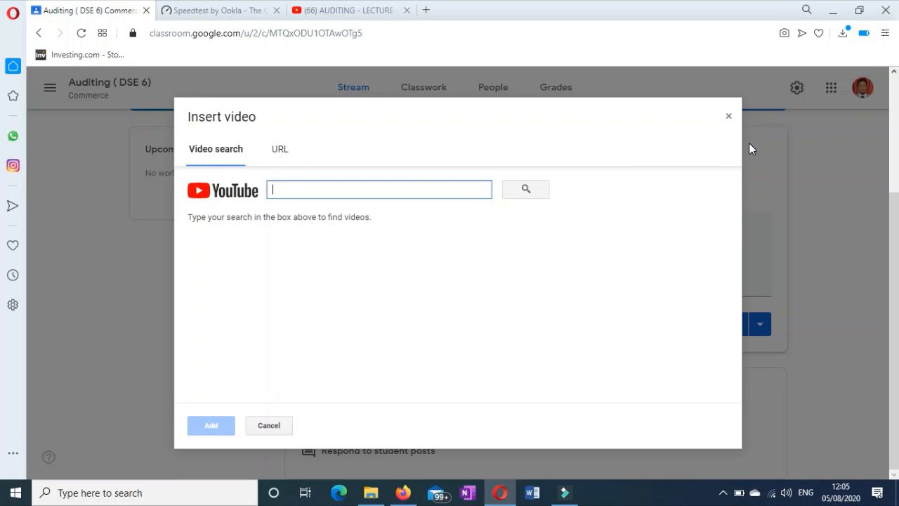
{"action": "left_click", "coordinate": [728, 117]}
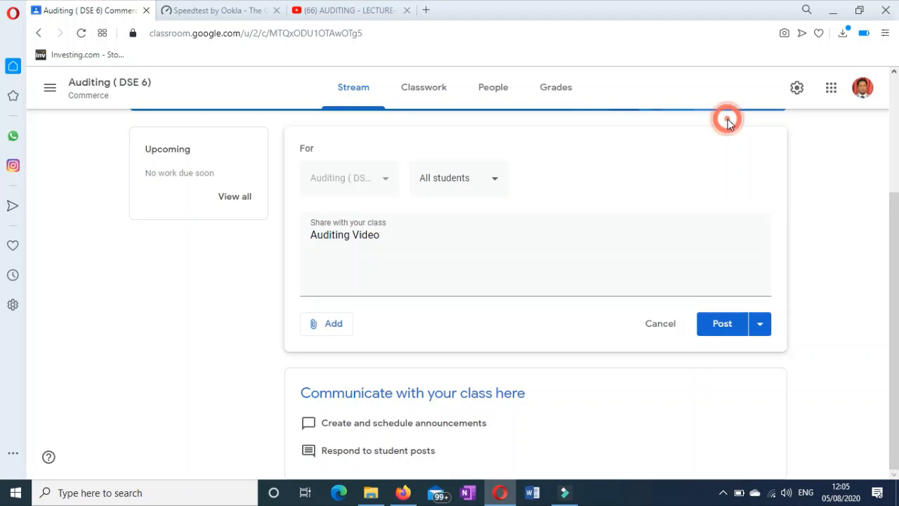
{"action": "left_click", "coordinate": [335, 325]}
{"action": "left_click", "coordinate": [340, 419]}
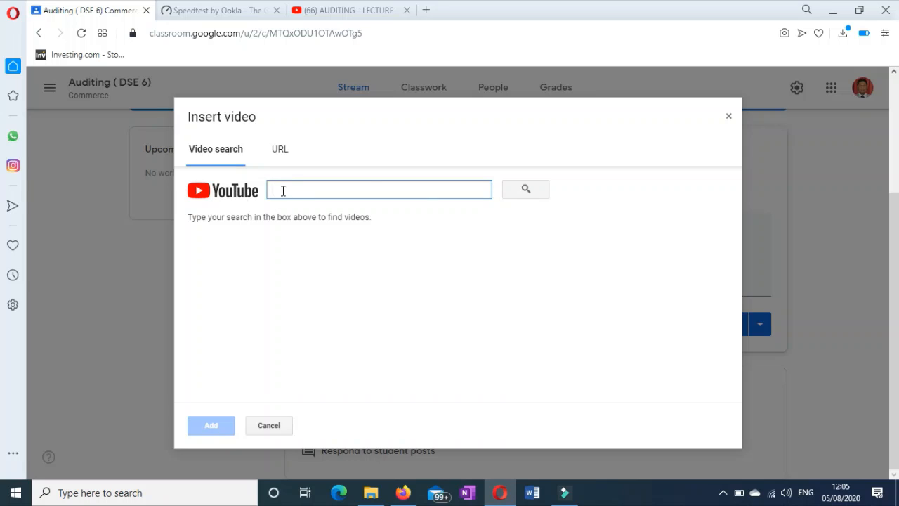
{"action": "left_click", "coordinate": [282, 191]}
{"action": "key", "text": "ctrl+v"}
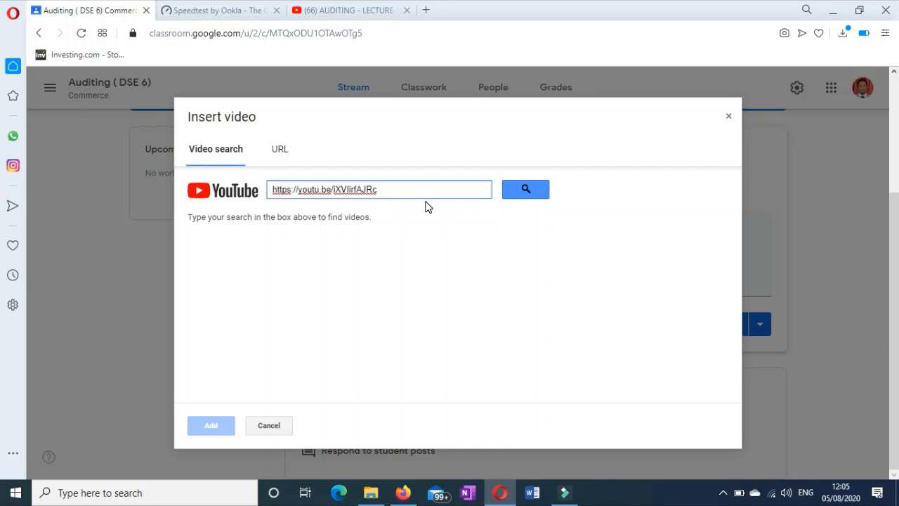
{"action": "left_click", "coordinate": [532, 188]}
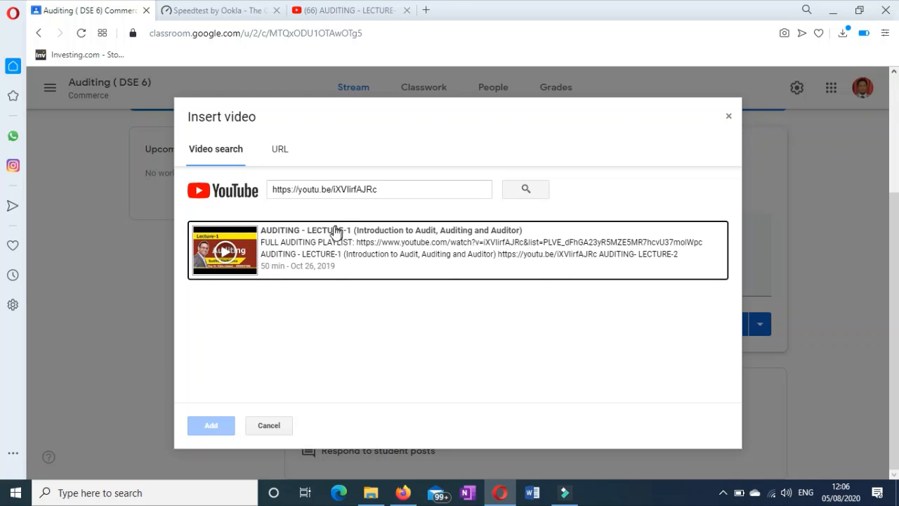
{"action": "left_click", "coordinate": [247, 242]}
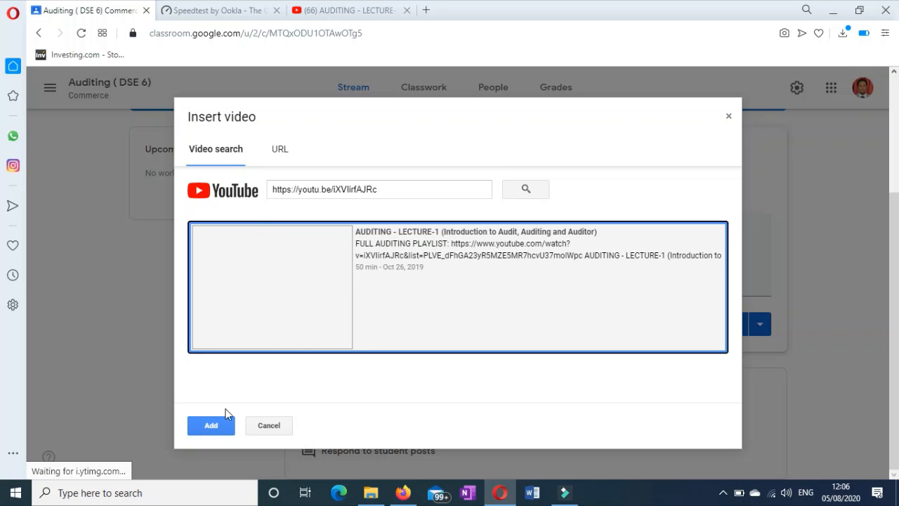
{"action": "left_click", "coordinate": [212, 426]}
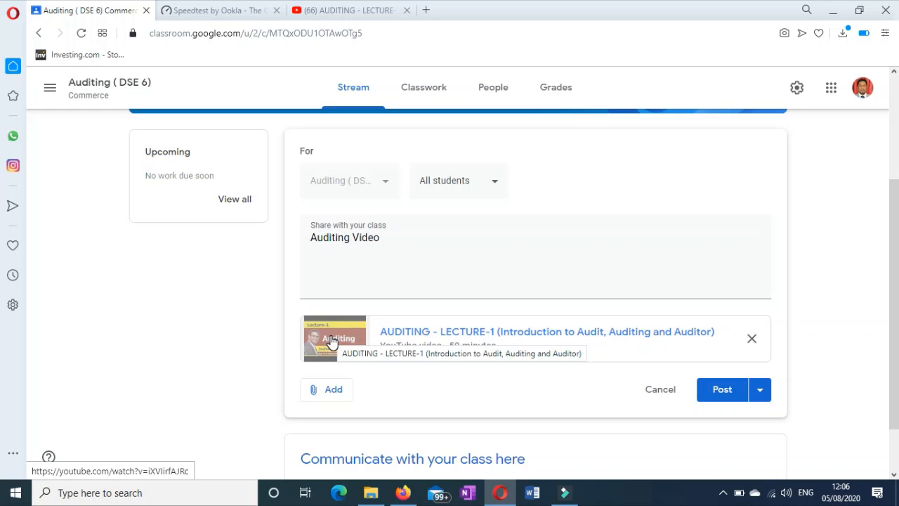
Post the 'Auditing Video' announcement, then go to the Auditing (DSE 6) Classwork page.
{"action": "left_click", "coordinate": [720, 394]}
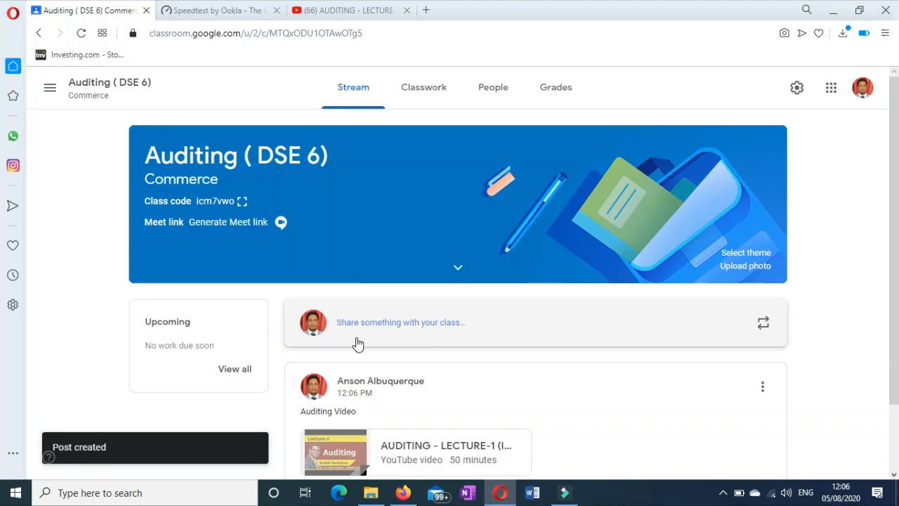
{"action": "scroll", "coordinate": [358, 341], "scroll_direction": "down", "scroll_amount": 2}
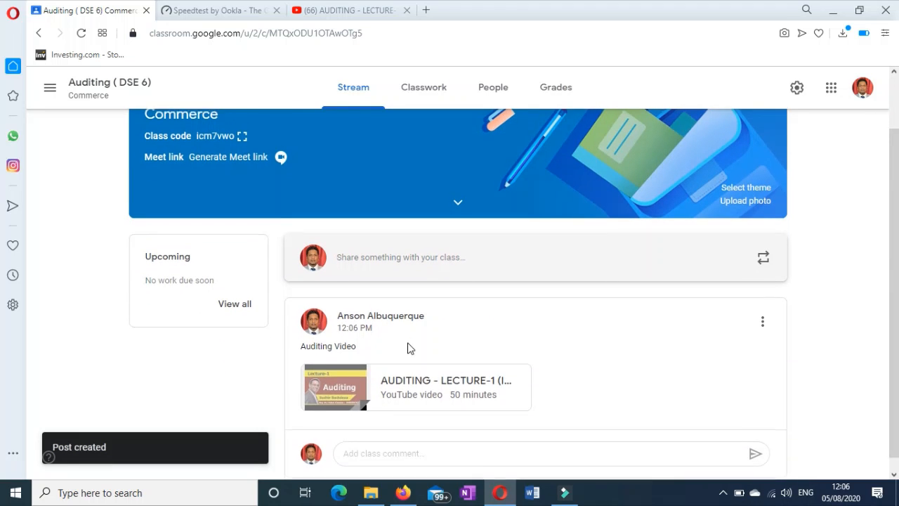
{"action": "scroll", "coordinate": [449, 264], "scroll_direction": "up", "scroll_amount": 1}
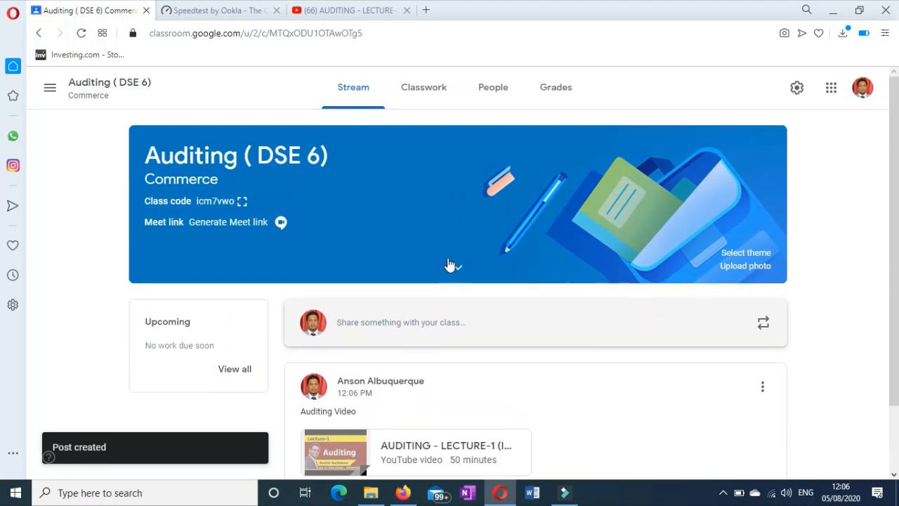
{"action": "left_click", "coordinate": [421, 98]}
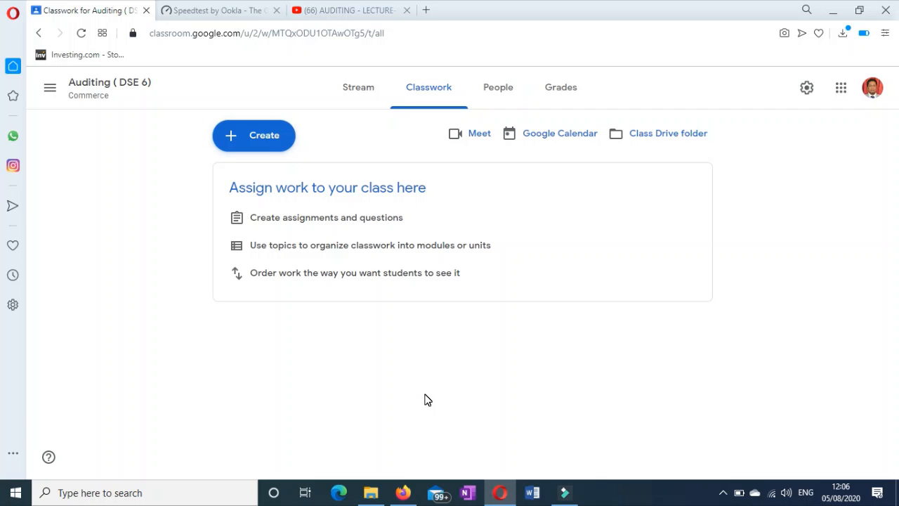
Add the Unit 1 and Unit 2 topics to the Classwork page.
{"action": "left_click", "coordinate": [260, 137]}
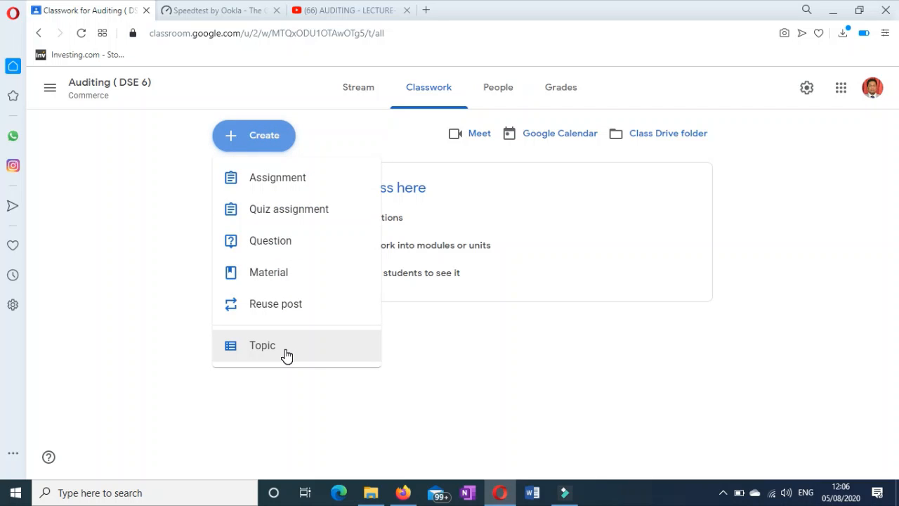
{"action": "left_click", "coordinate": [286, 354]}
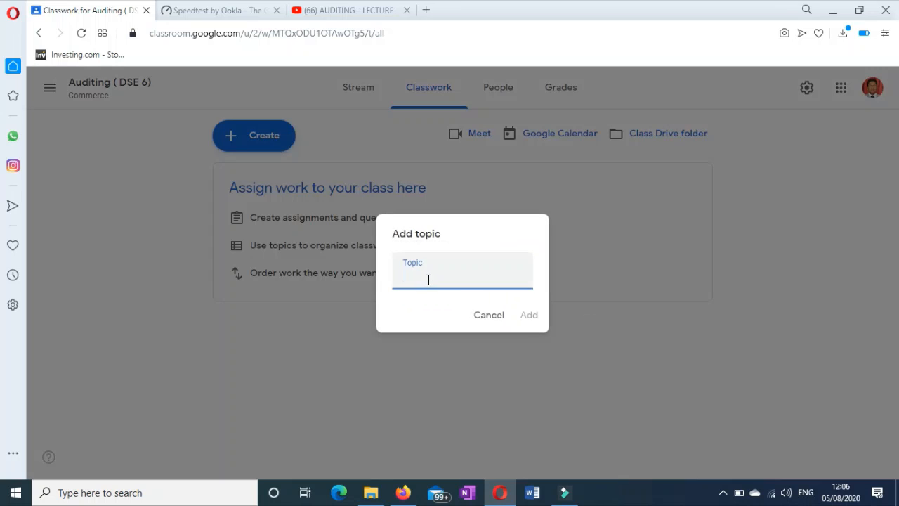
{"action": "left_click", "coordinate": [428, 280]}
{"action": "type", "text": "Unit 1"}
{"action": "left_click", "coordinate": [525, 316]}
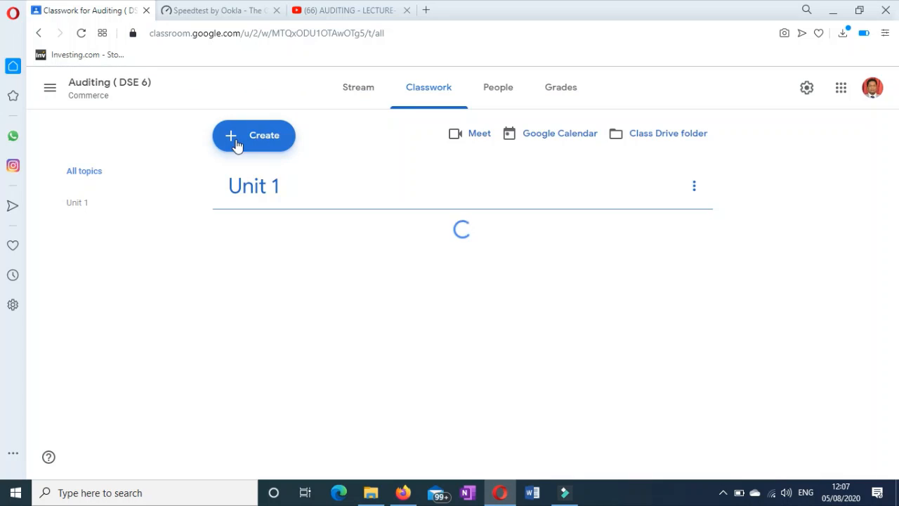
{"action": "left_click", "coordinate": [236, 141]}
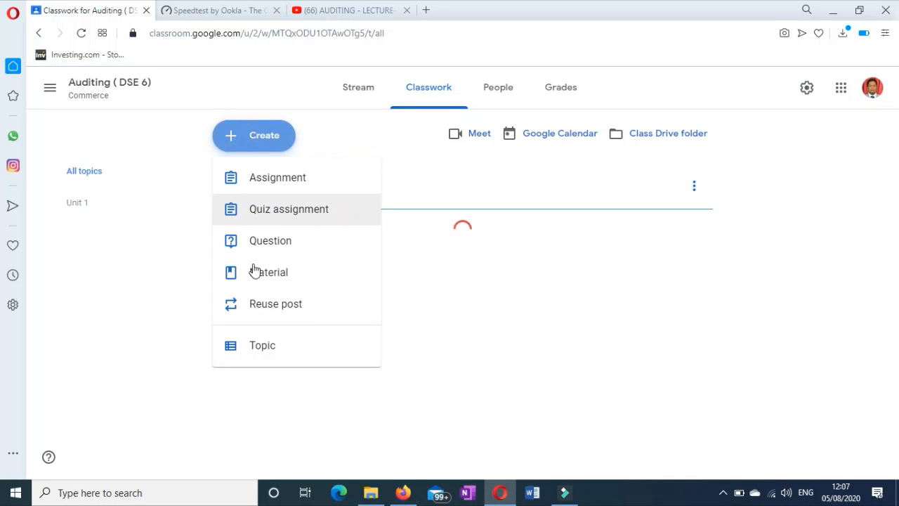
{"action": "left_click", "coordinate": [261, 345]}
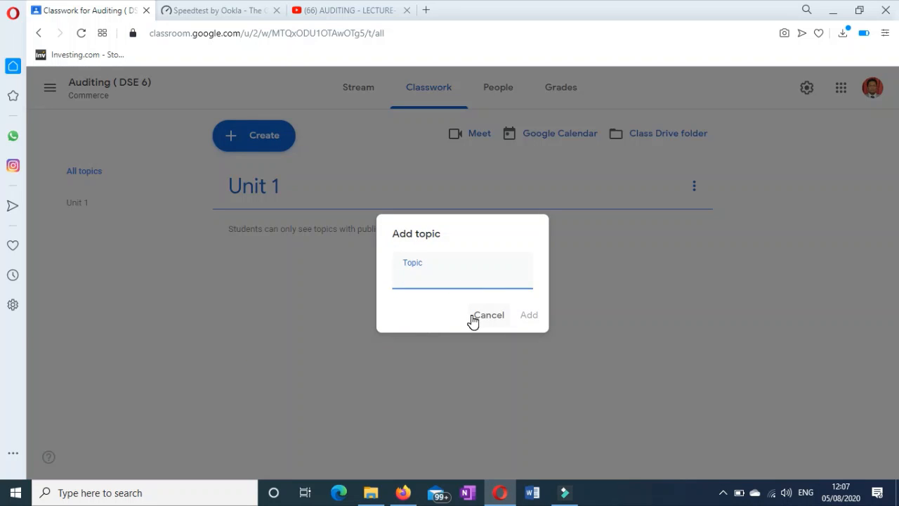
{"action": "type", "text": "Unit 2"}
{"action": "key", "text": "Return"}
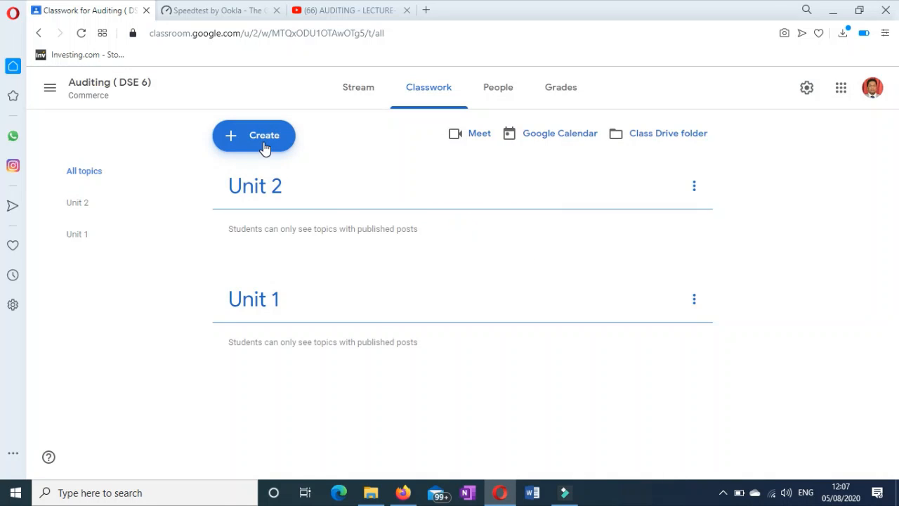
Add a third topic named 'Unit 3'.
{"action": "left_click", "coordinate": [264, 142]}
{"action": "left_click", "coordinate": [275, 346]}
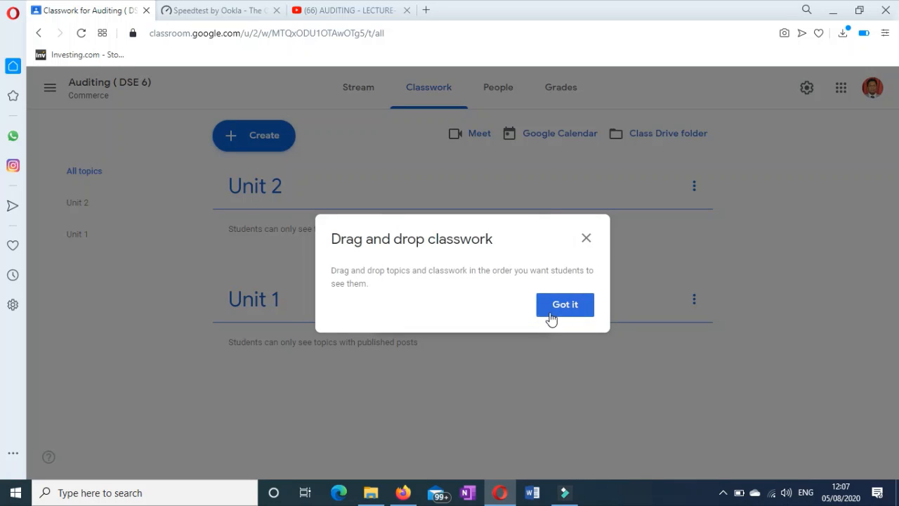
{"action": "left_click", "coordinate": [552, 313]}
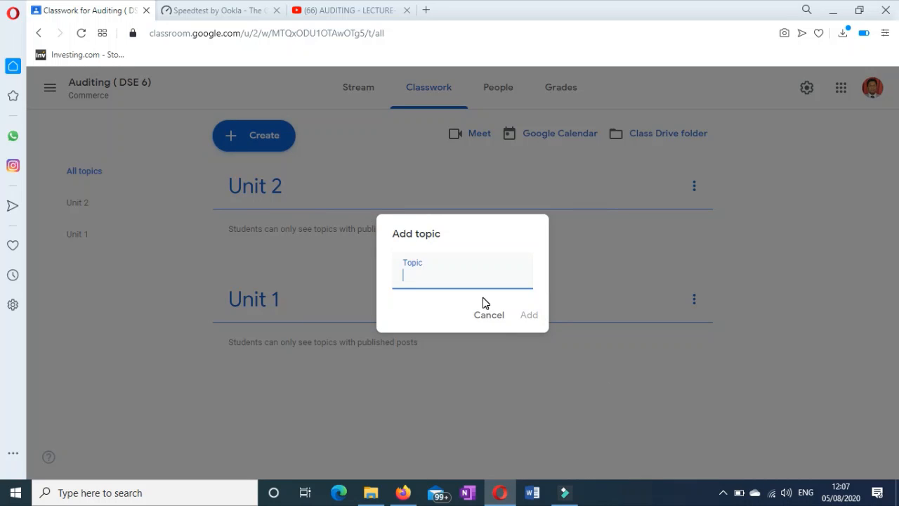
{"action": "type", "text": "Unit 3"}
{"action": "left_click", "coordinate": [526, 316]}
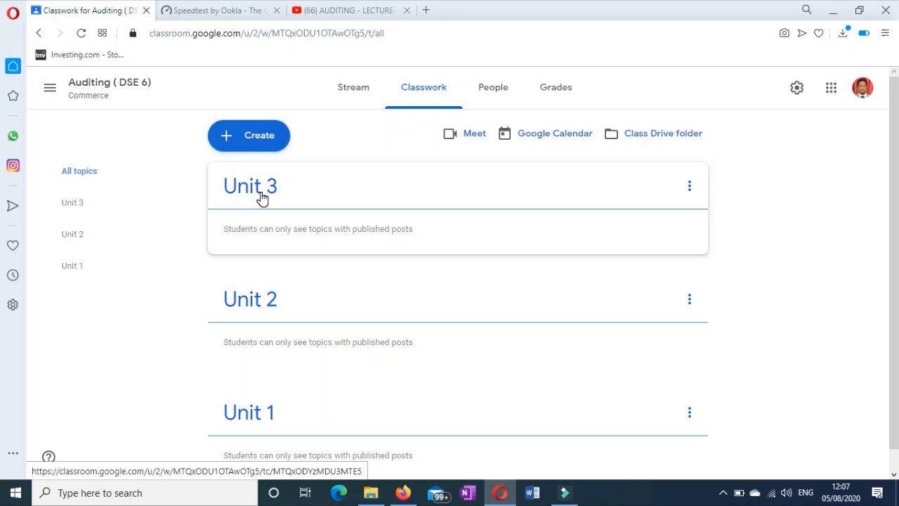
{"action": "left_click", "coordinate": [257, 137]}
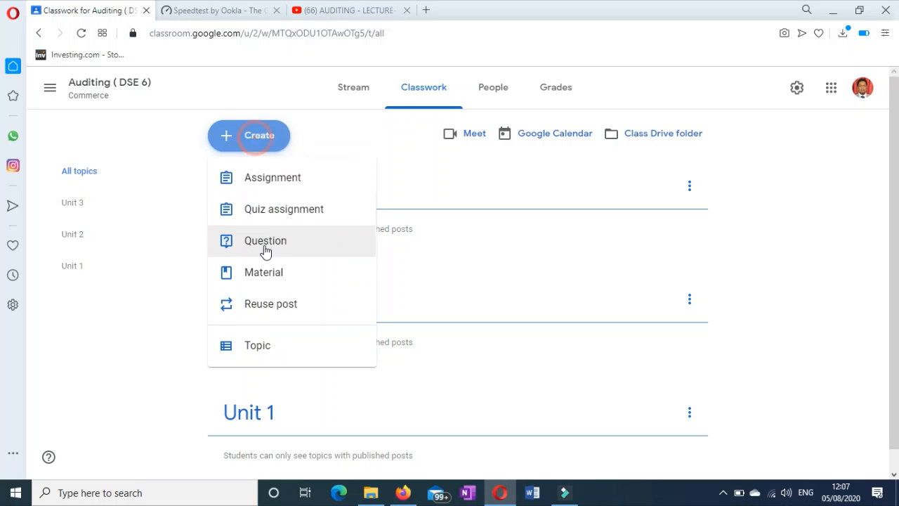
Create an assignment titled 'Make a short video' with instructions 'Mp4 Format - 5 minutes'.
{"action": "left_click", "coordinate": [270, 184]}
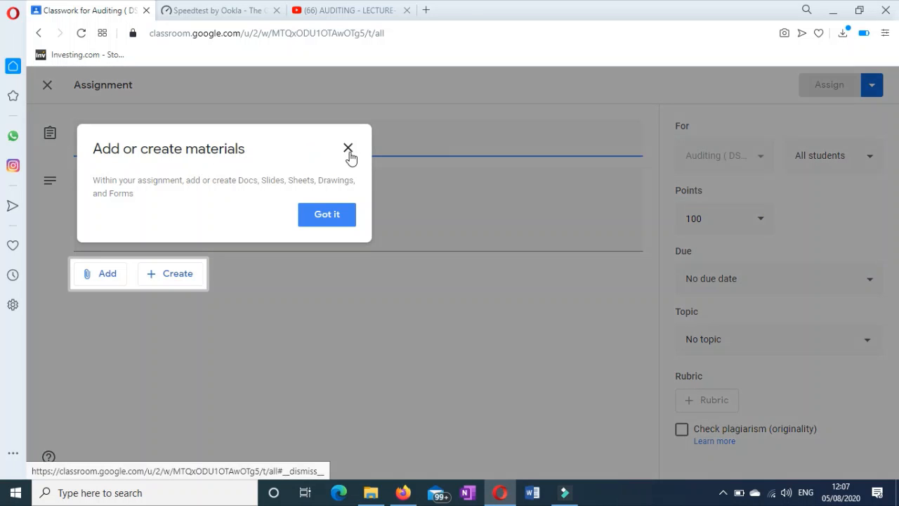
{"action": "left_click", "coordinate": [347, 147]}
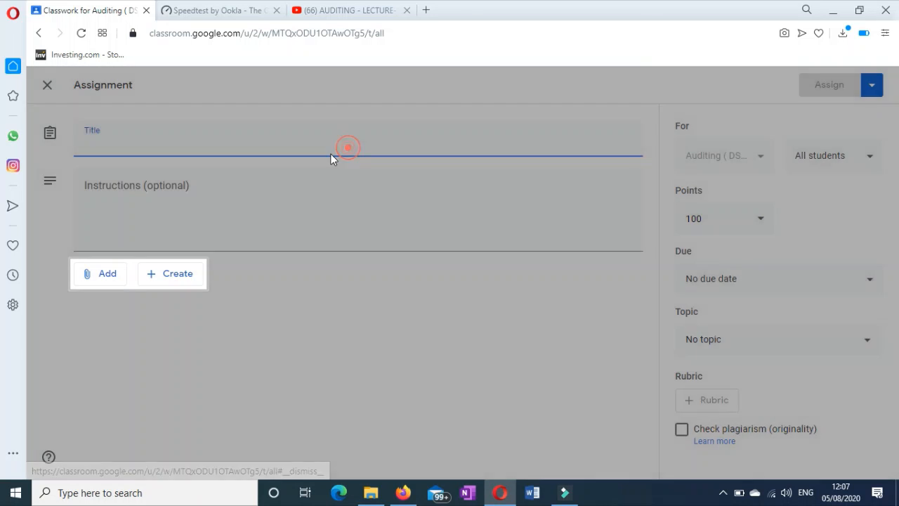
{"action": "left_click", "coordinate": [290, 149]}
{"action": "type", "text": "Mask"}
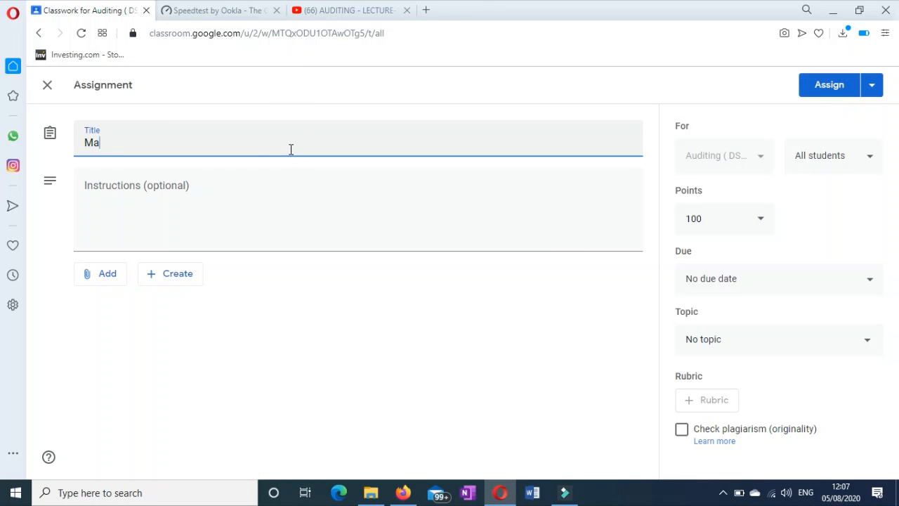
{"action": "key", "text": "BackSpace"}
{"action": "key", "text": "BackSpace"}
{"action": "type", "text": "ke a short video"}
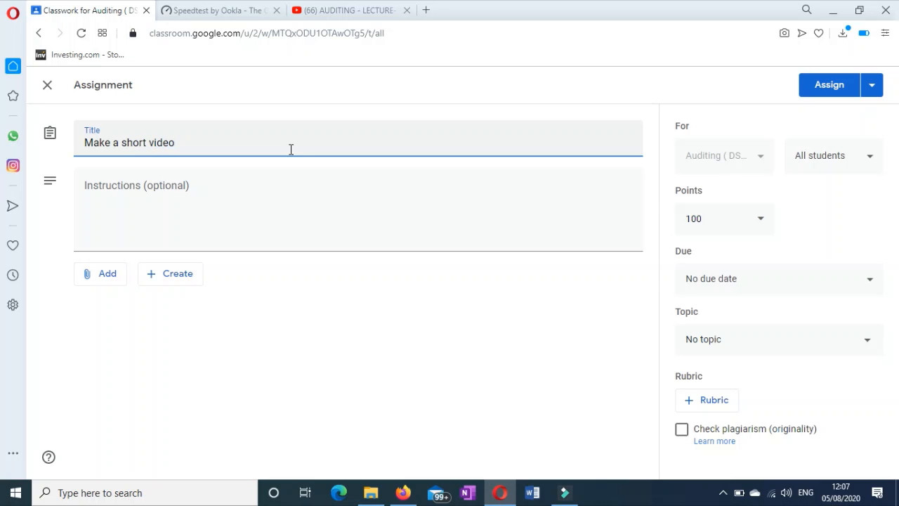
{"action": "left_click", "coordinate": [283, 191]}
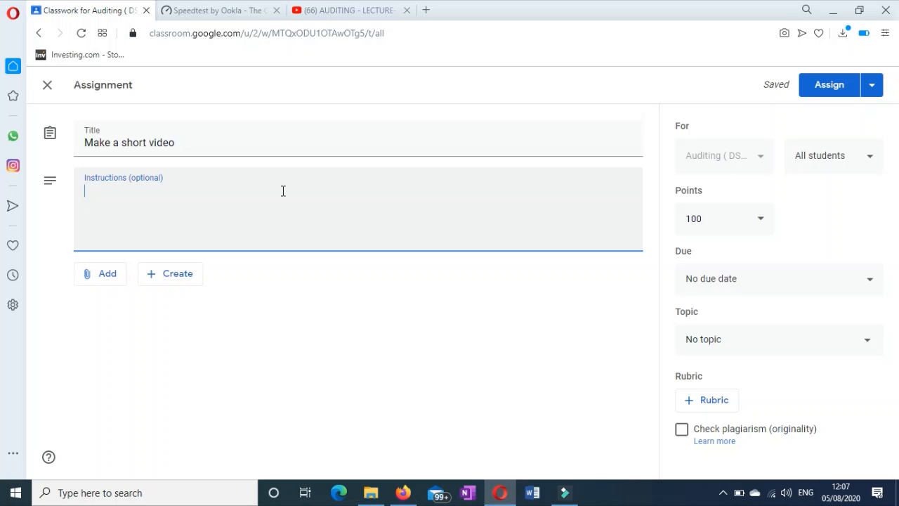
{"action": "type", "text": "Mp4 Format"}
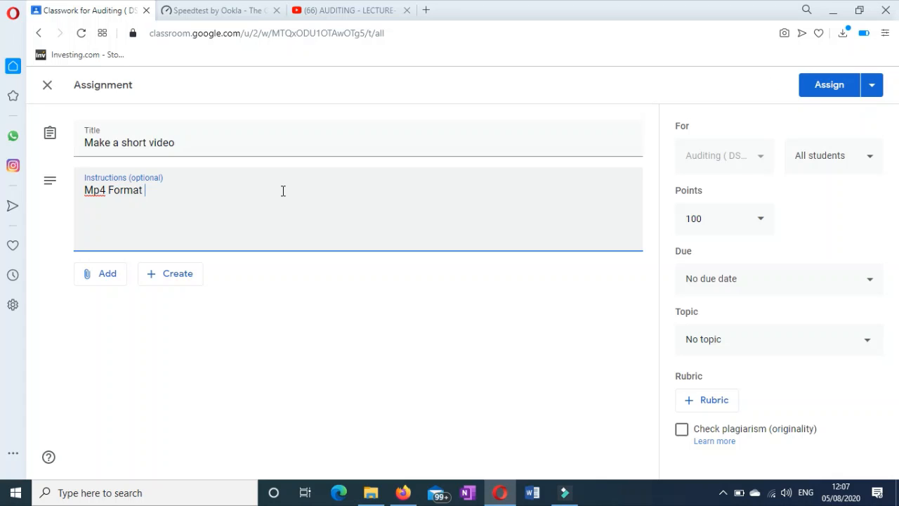
{"action": "type", "text": " - 5 minutes"}
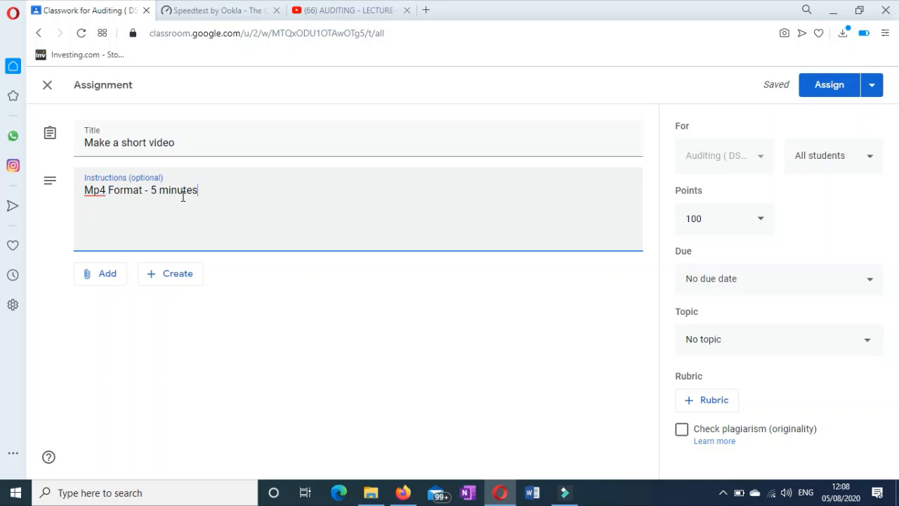
Change the assignment's points from 100 to 10, choose topic Unit 1, and assign it.
{"action": "left_click", "coordinate": [757, 229]}
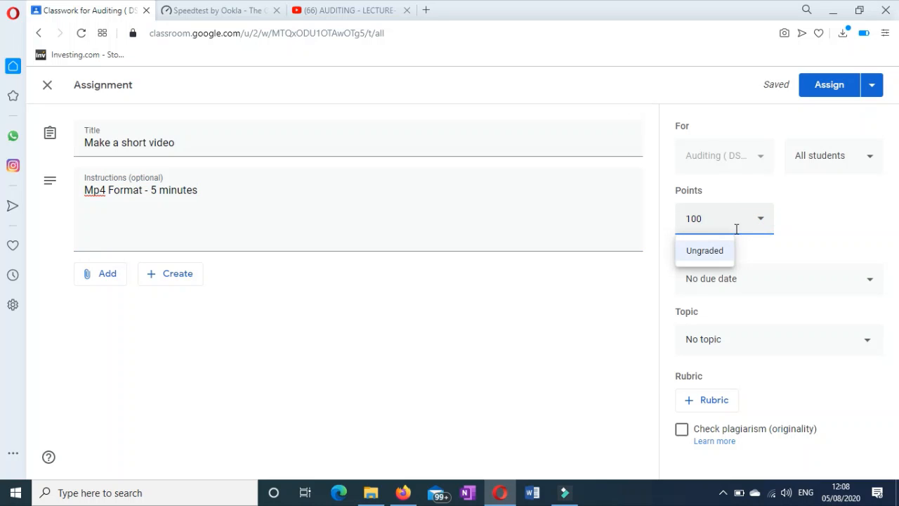
{"action": "left_click", "coordinate": [702, 217]}
{"action": "key", "text": "BackSpace"}
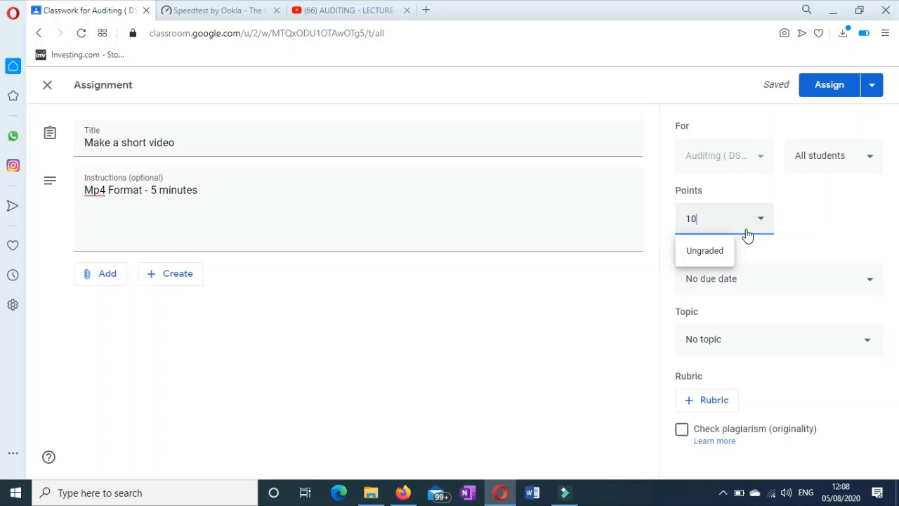
{"action": "left_click", "coordinate": [874, 221]}
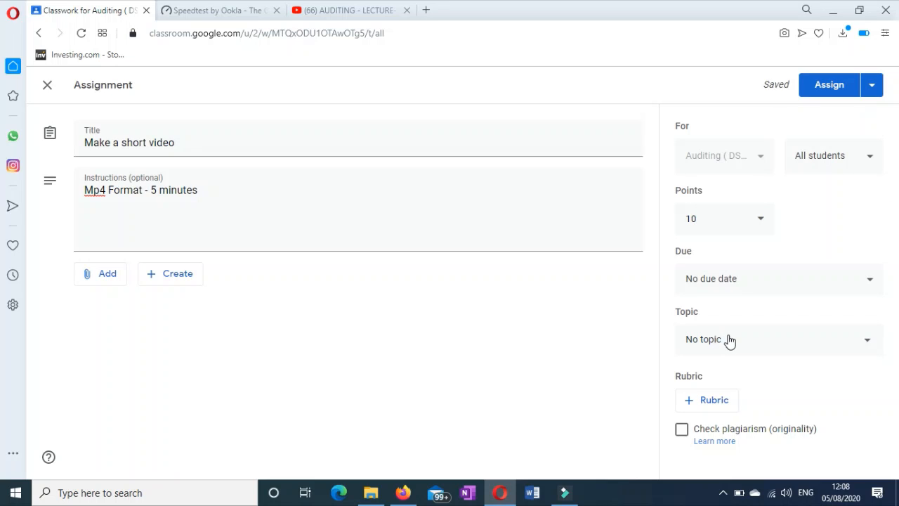
{"action": "left_click", "coordinate": [729, 340]}
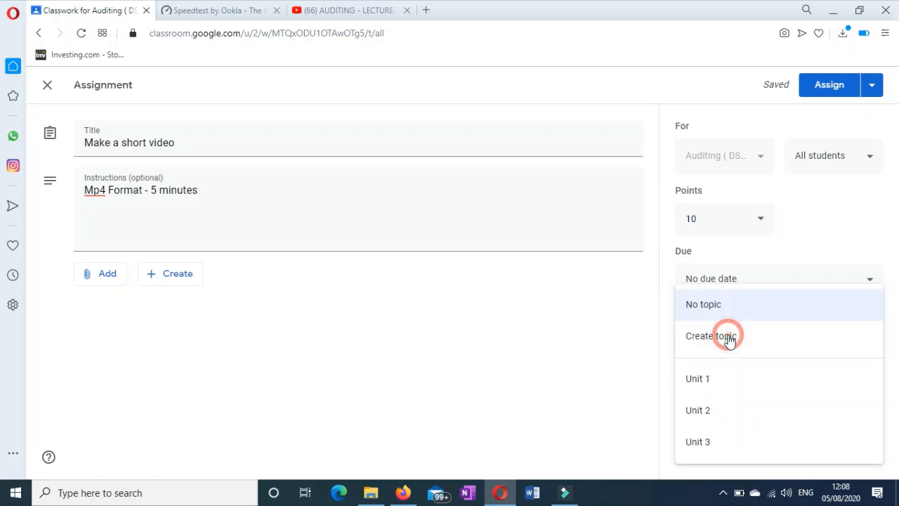
{"action": "left_click", "coordinate": [726, 380]}
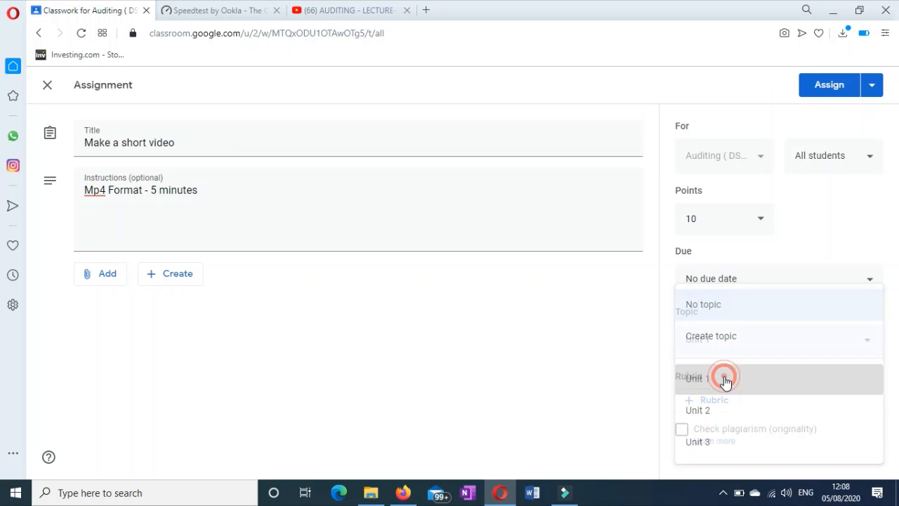
{"action": "left_click", "coordinate": [830, 85]}
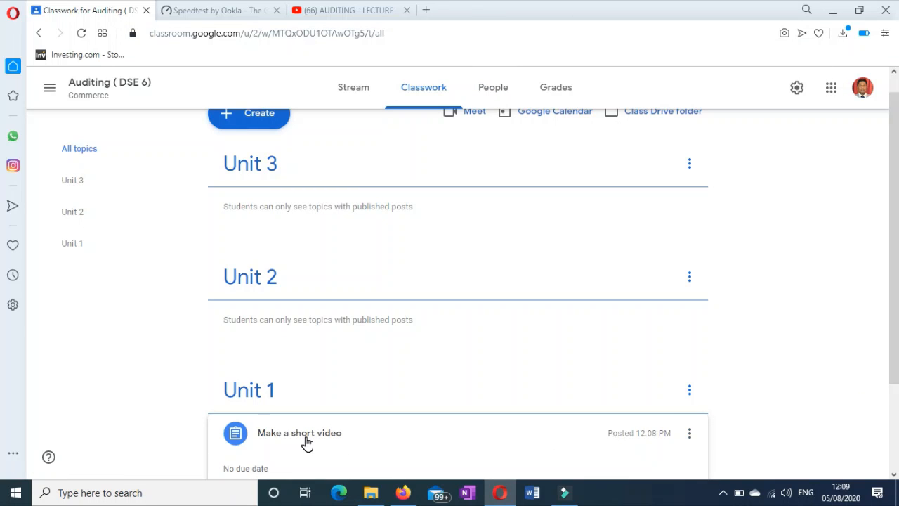
Reopen the posted assignment for editing and set its due date to Aug 8, 2020.
{"action": "left_click", "coordinate": [689, 432]}
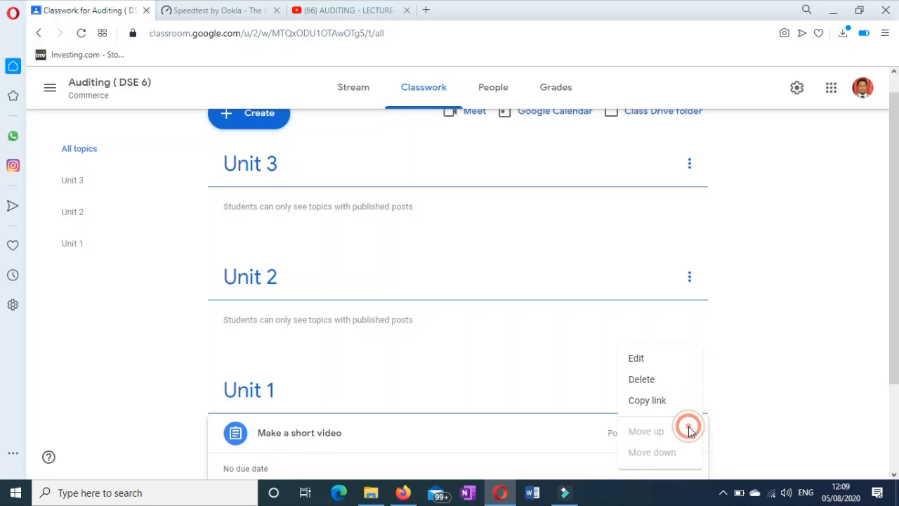
{"action": "left_click", "coordinate": [640, 360]}
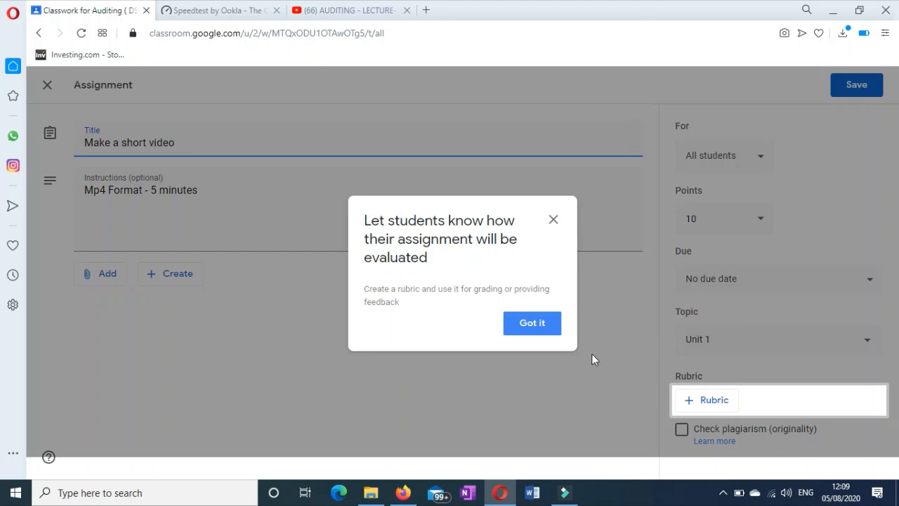
{"action": "left_click", "coordinate": [554, 330]}
{"action": "left_click", "coordinate": [815, 281]}
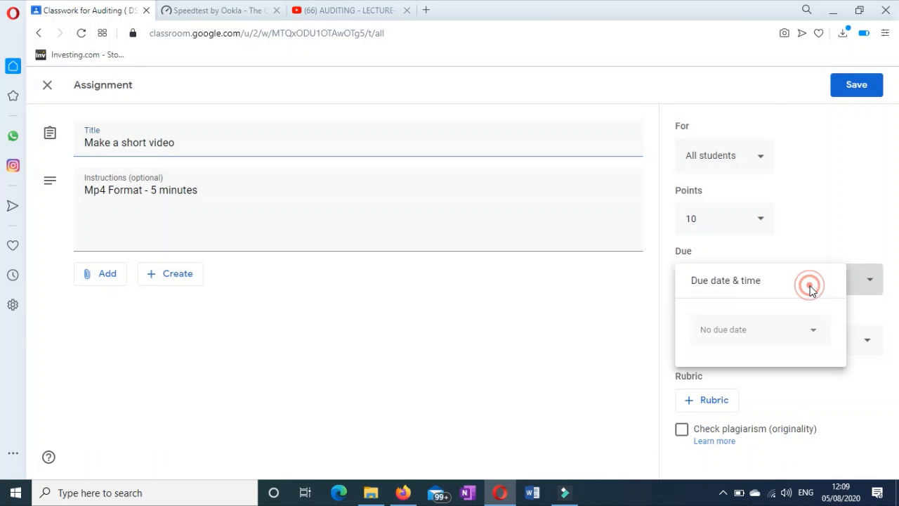
{"action": "left_click", "coordinate": [762, 341]}
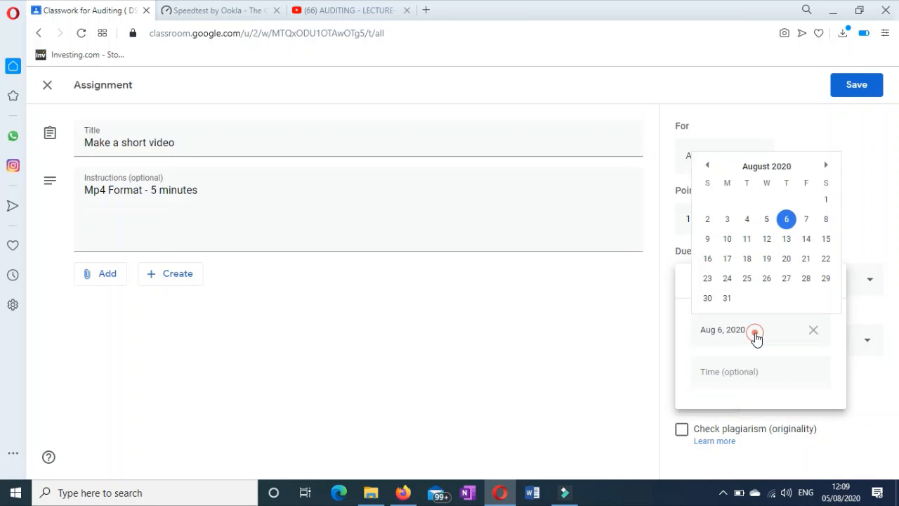
{"action": "left_click", "coordinate": [826, 220]}
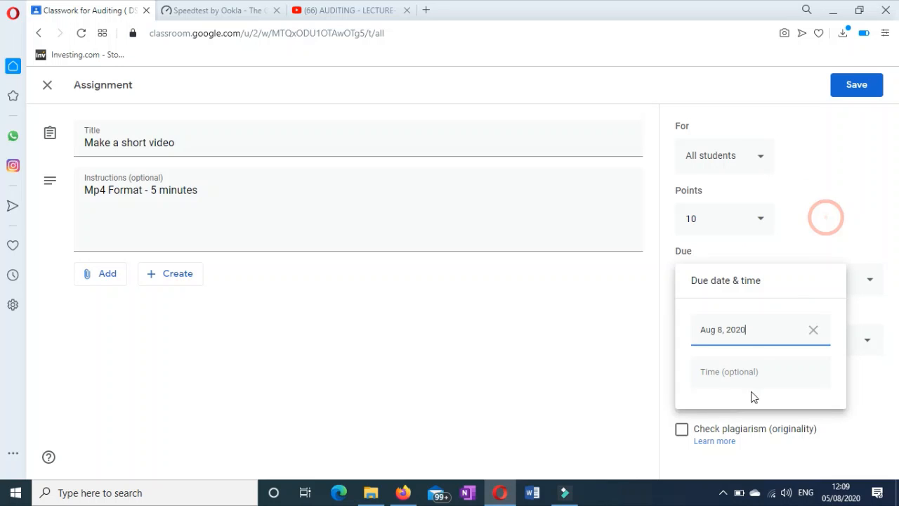
Set the due time to 11:30 AM and save the assignment.
{"action": "left_click", "coordinate": [753, 373]}
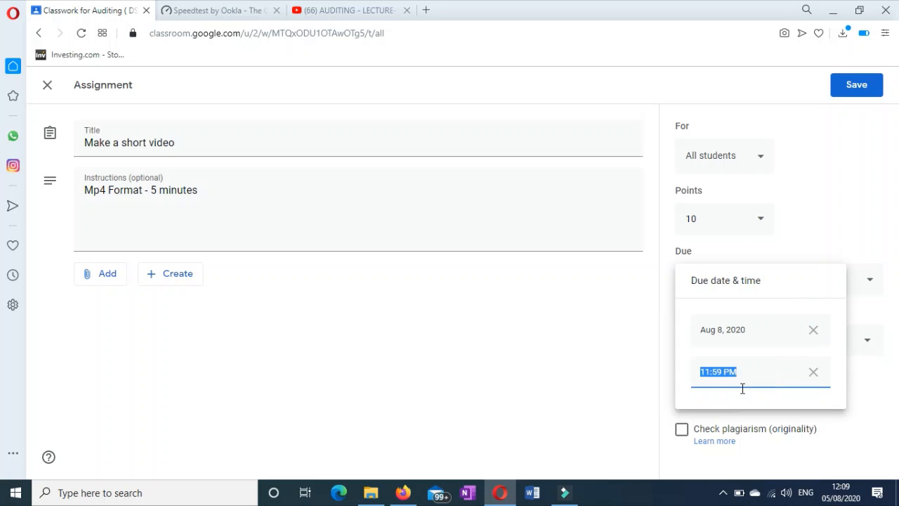
{"action": "left_click", "coordinate": [724, 371]}
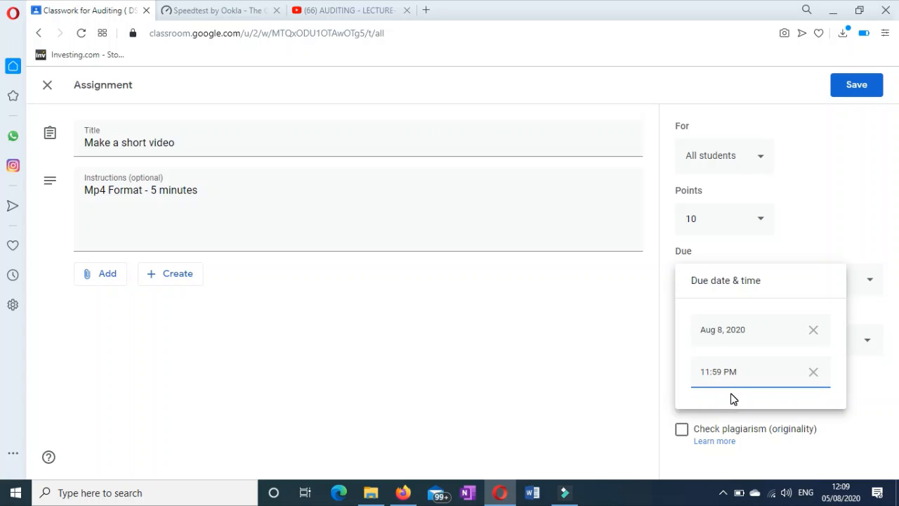
{"action": "key", "text": "BackSpace"}
{"action": "key", "text": "BackSpace"}
{"action": "type", "text": "30"}
{"action": "key", "text": "BackSpace"}
{"action": "type", "text": "A"}
{"action": "left_click", "coordinate": [858, 219]}
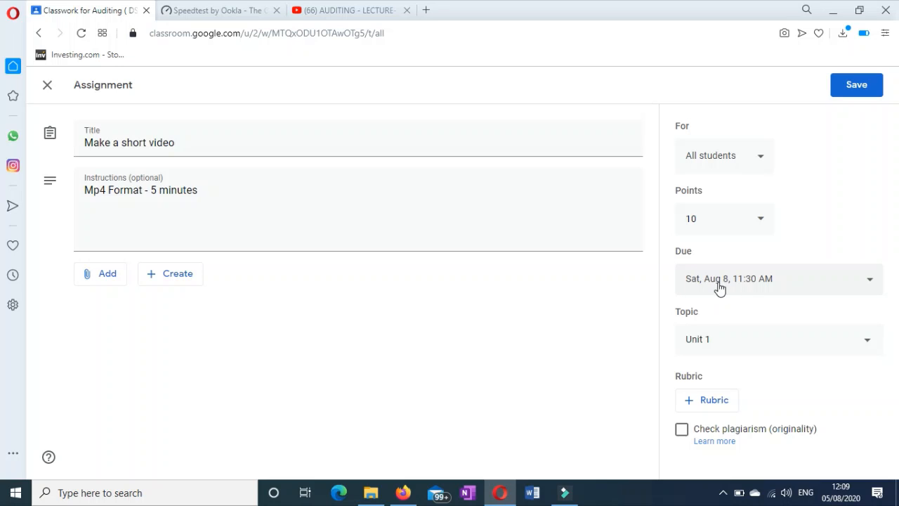
{"action": "left_click", "coordinate": [858, 85]}
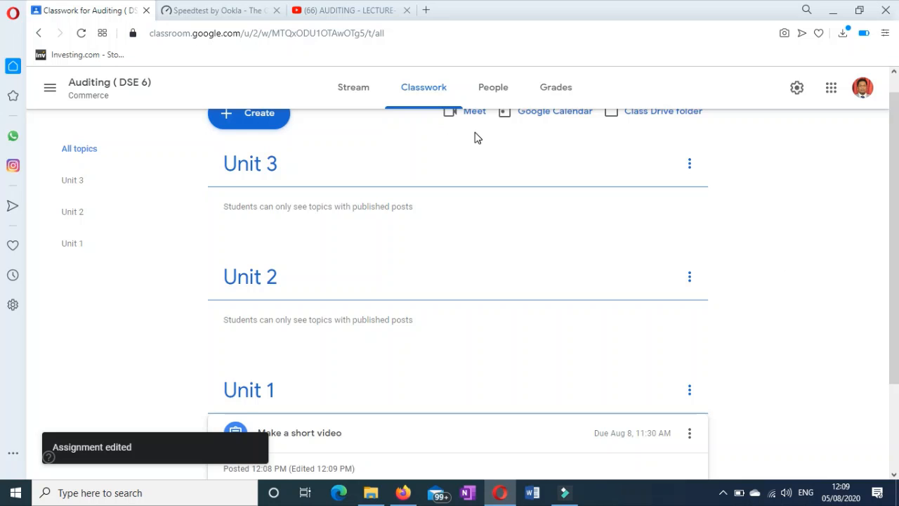
{"action": "scroll", "coordinate": [489, 126], "scroll_direction": "up", "scroll_amount": 1}
View the Auditing (DSE 6) gradebook, then return to the Stream showing 'Make a short video' under Upcoming.
{"action": "left_click", "coordinate": [566, 88]}
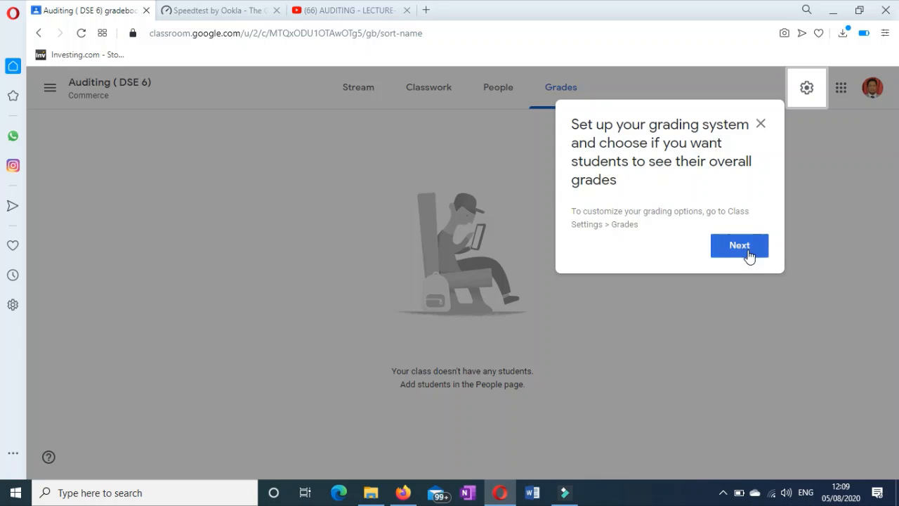
{"action": "left_click", "coordinate": [748, 251]}
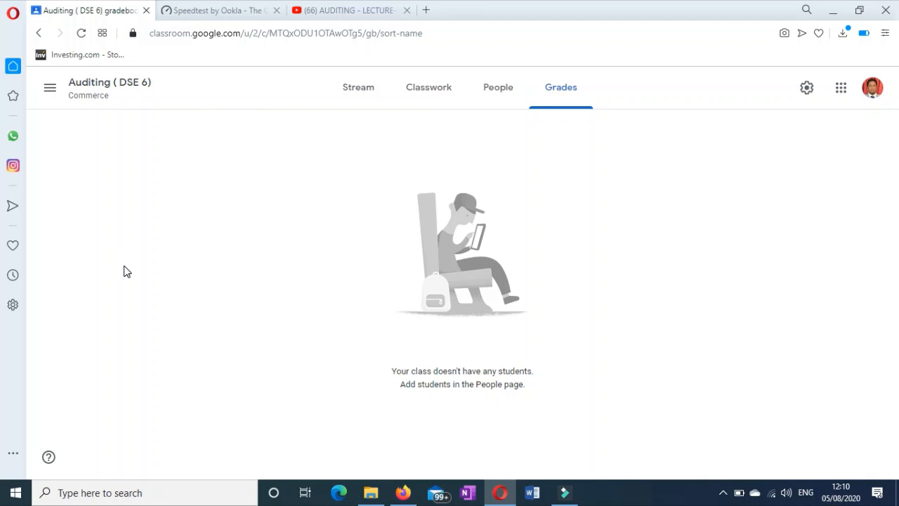
{"action": "left_click", "coordinate": [356, 96]}
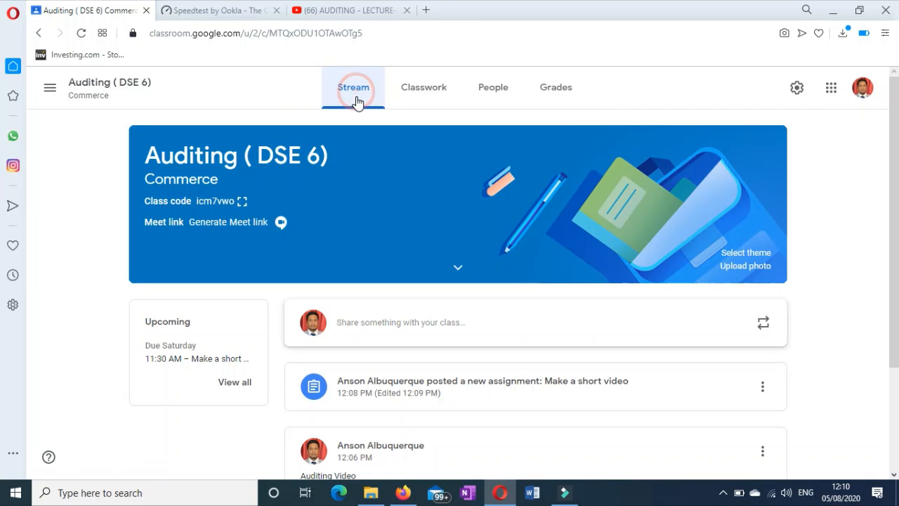